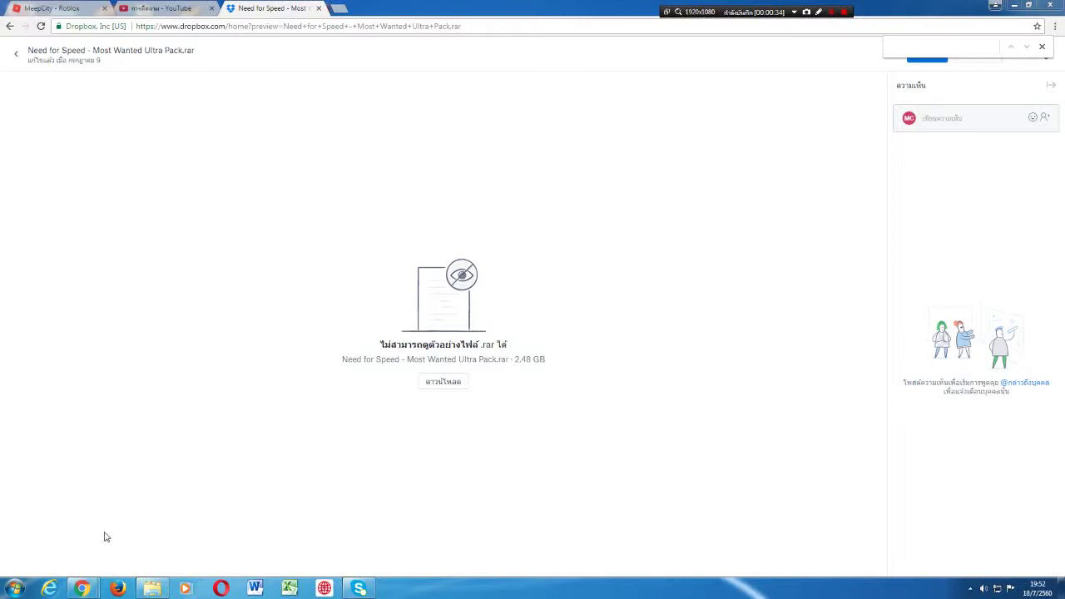
Download the Need for Speed - Most Wanted Ultra Pack.rar archive from its Dropbox preview page
{"action": "mouse_move", "coordinate": [81, 586]}
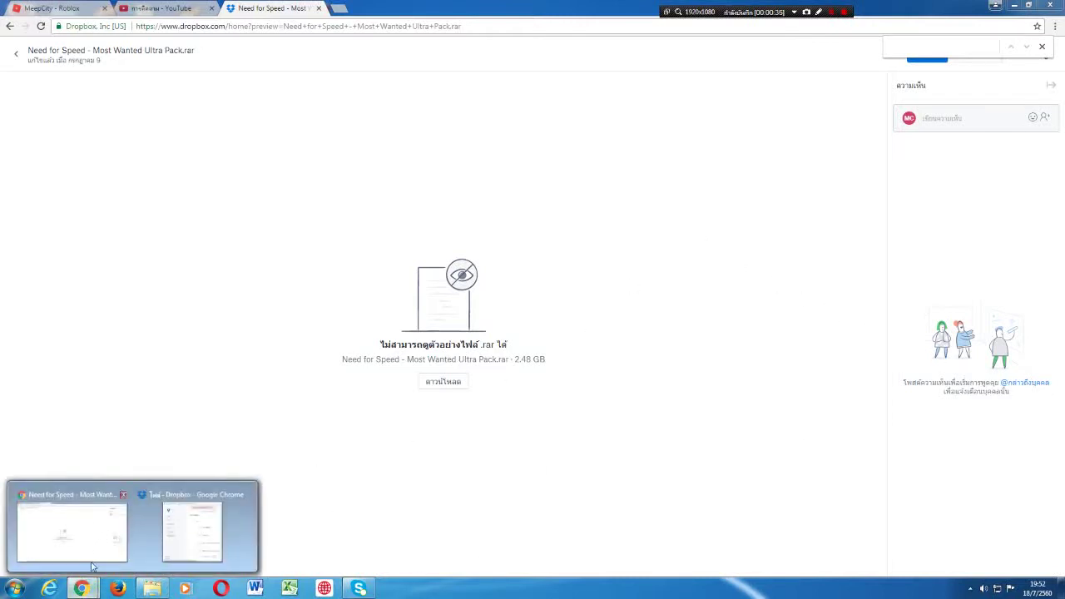
{"action": "left_click", "coordinate": [149, 581]}
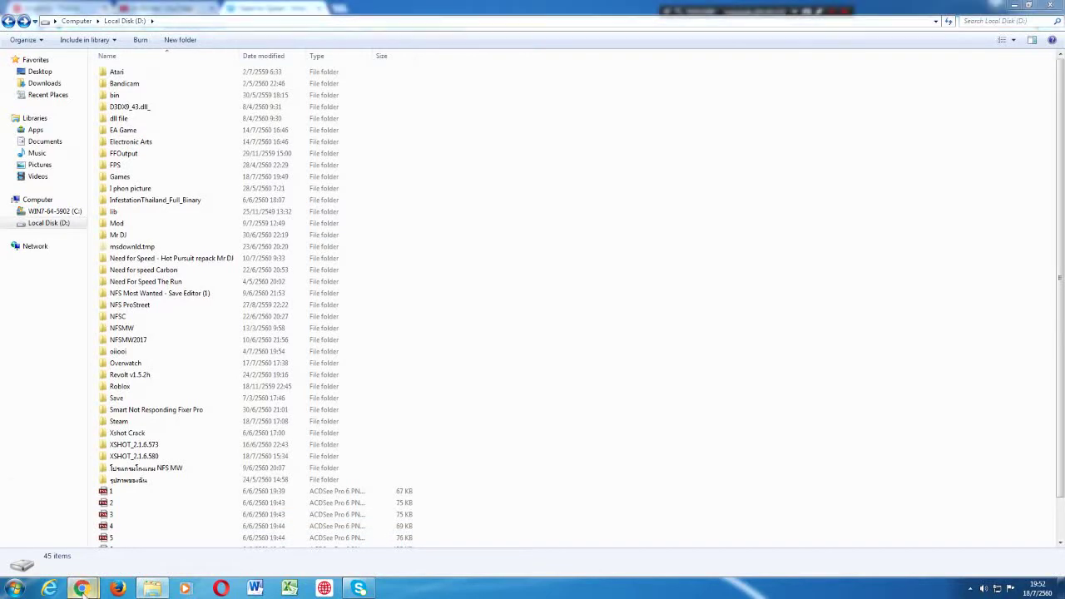
{"action": "left_click", "coordinate": [71, 528]}
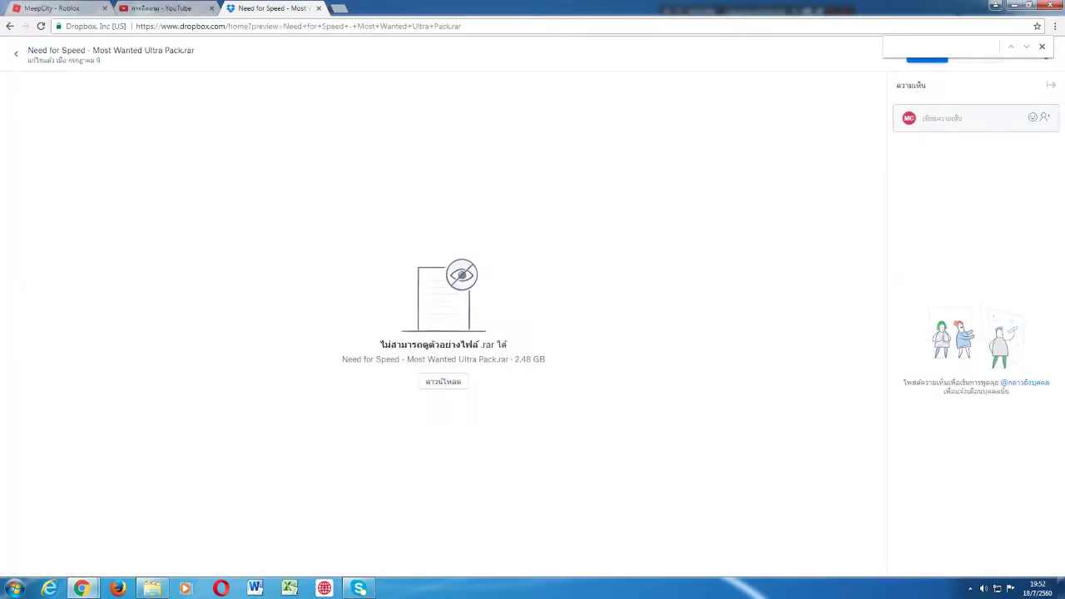
{"action": "left_click", "coordinate": [445, 382]}
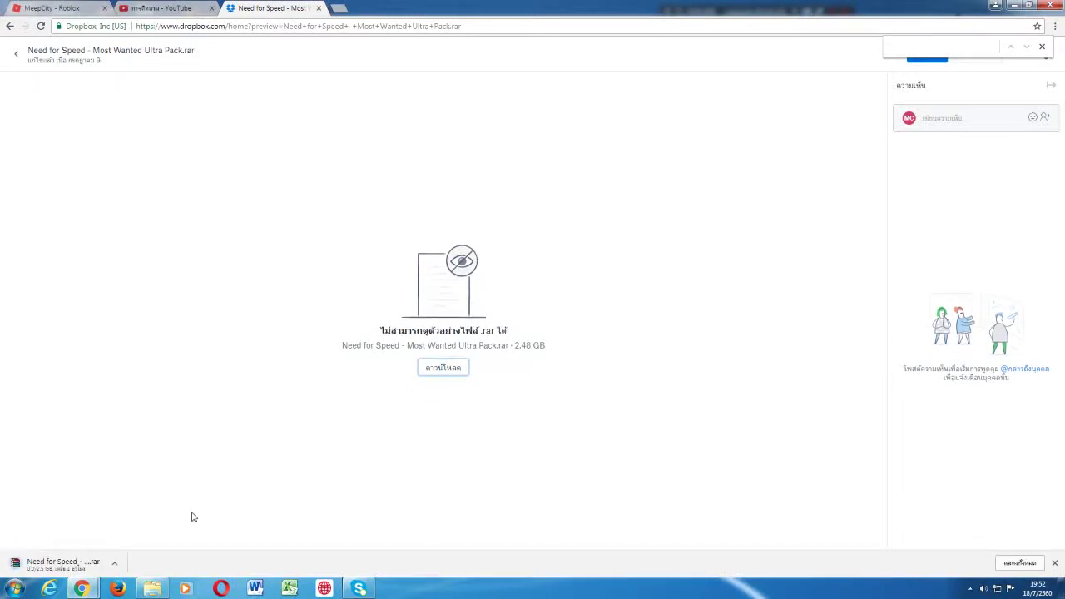
Switch to Windows Explorer and open the Games folder on Local Disk (D:)
{"action": "mouse_move", "coordinate": [149, 590]}
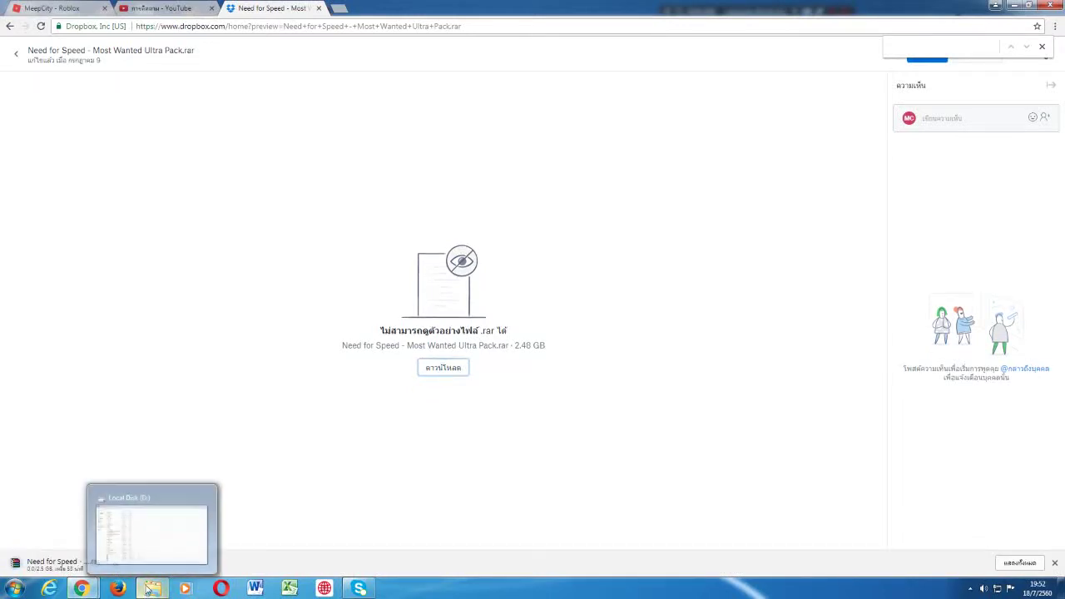
{"action": "left_click", "coordinate": [160, 548]}
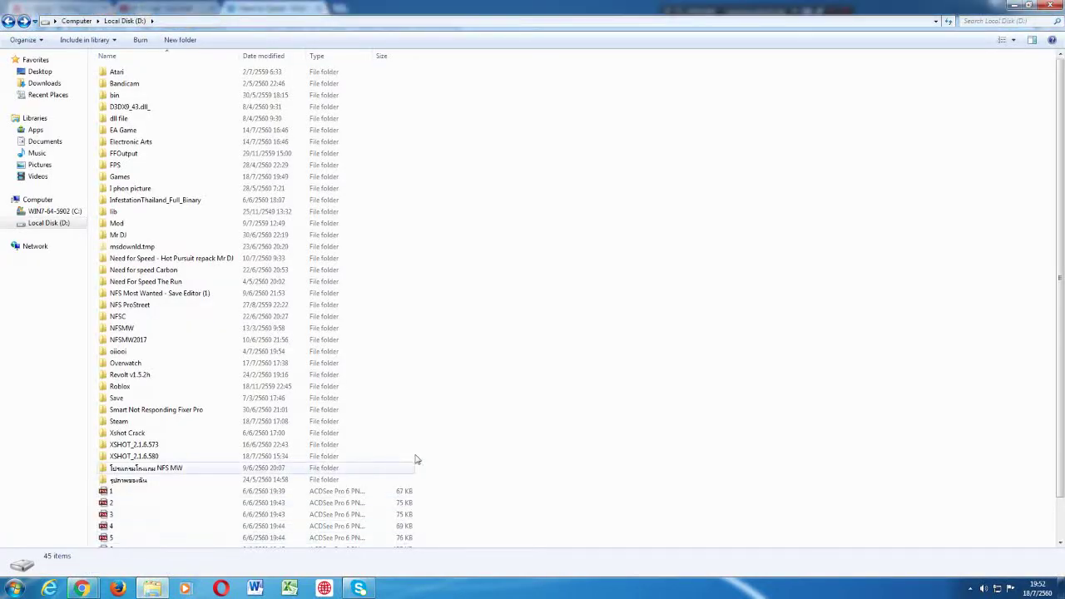
{"action": "mouse_move", "coordinate": [81, 589]}
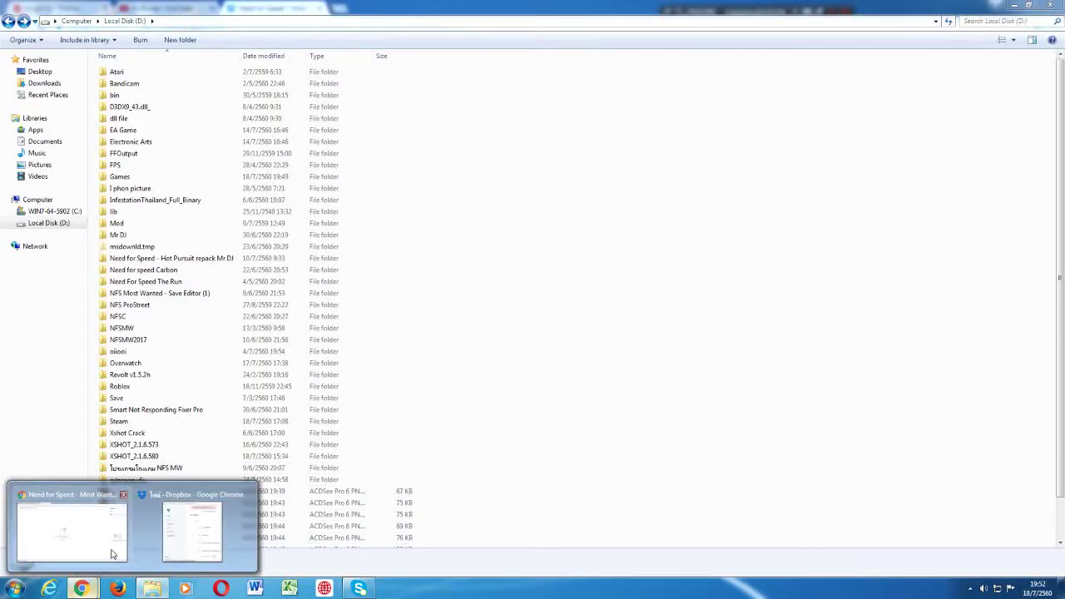
{"action": "left_click", "coordinate": [123, 558]}
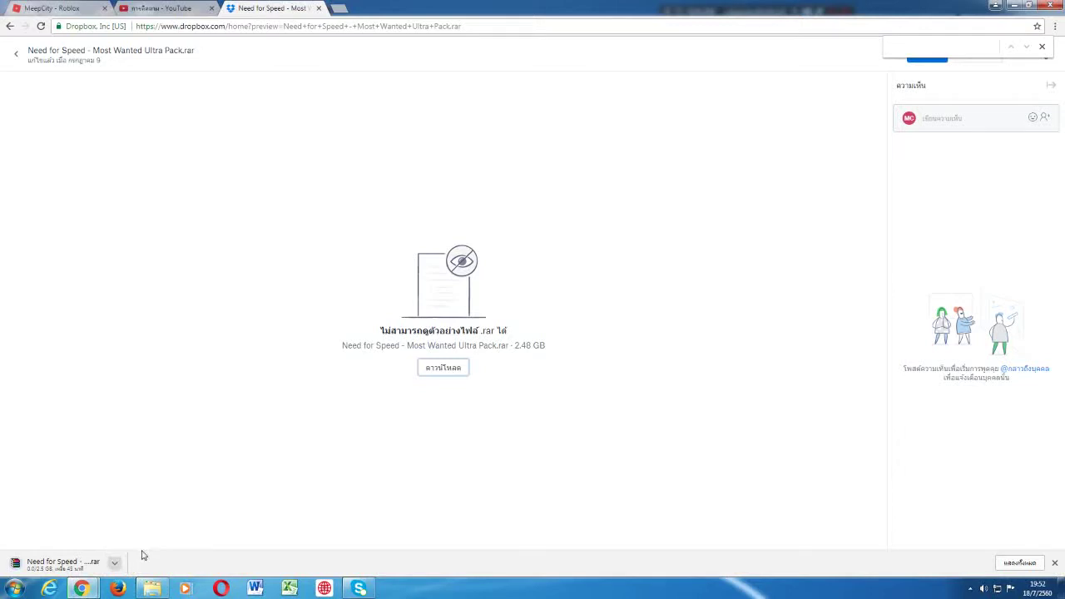
{"action": "left_click", "coordinate": [143, 589]}
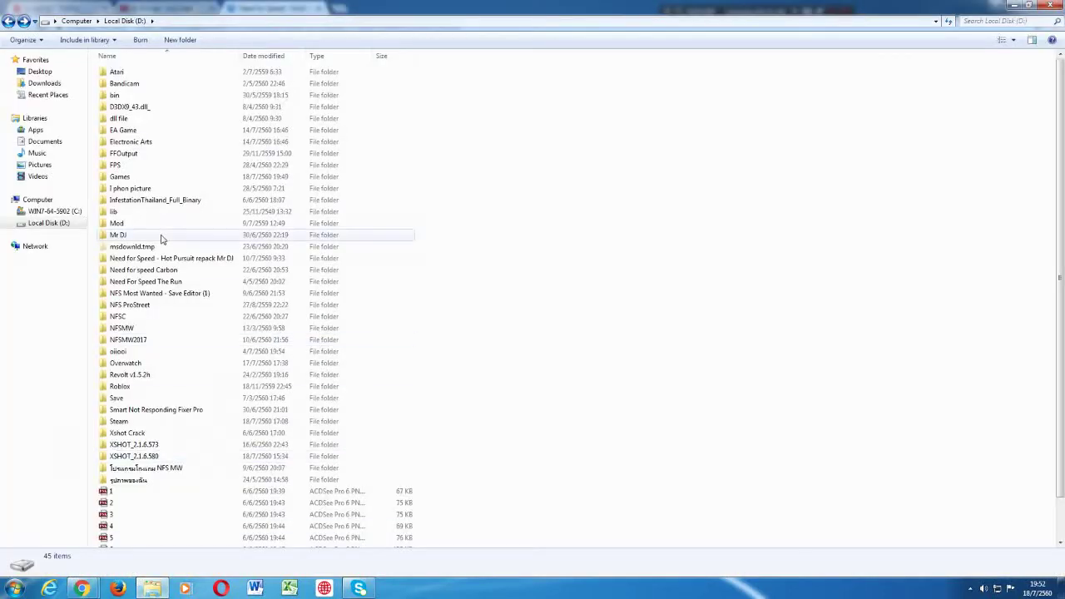
{"action": "double_click", "coordinate": [153, 178]}
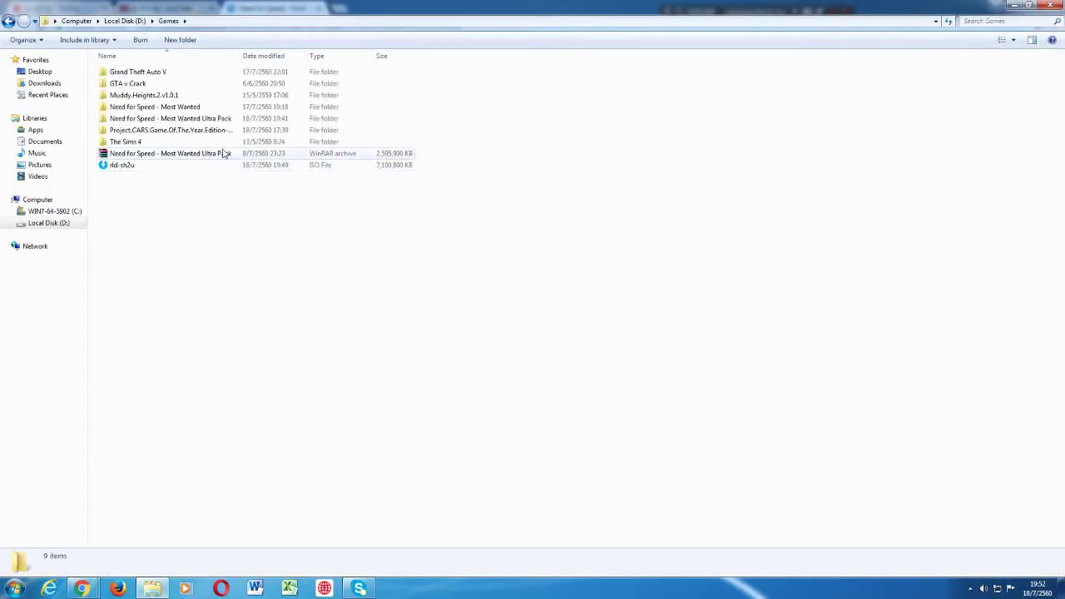
{"action": "left_click", "coordinate": [262, 157]}
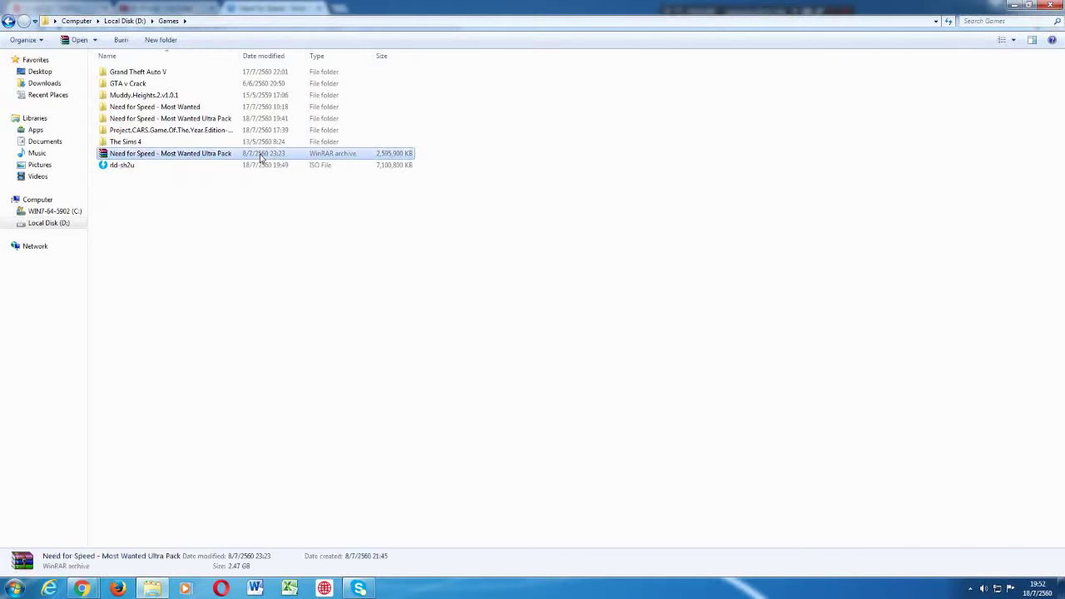
{"action": "right_click", "coordinate": [262, 157]}
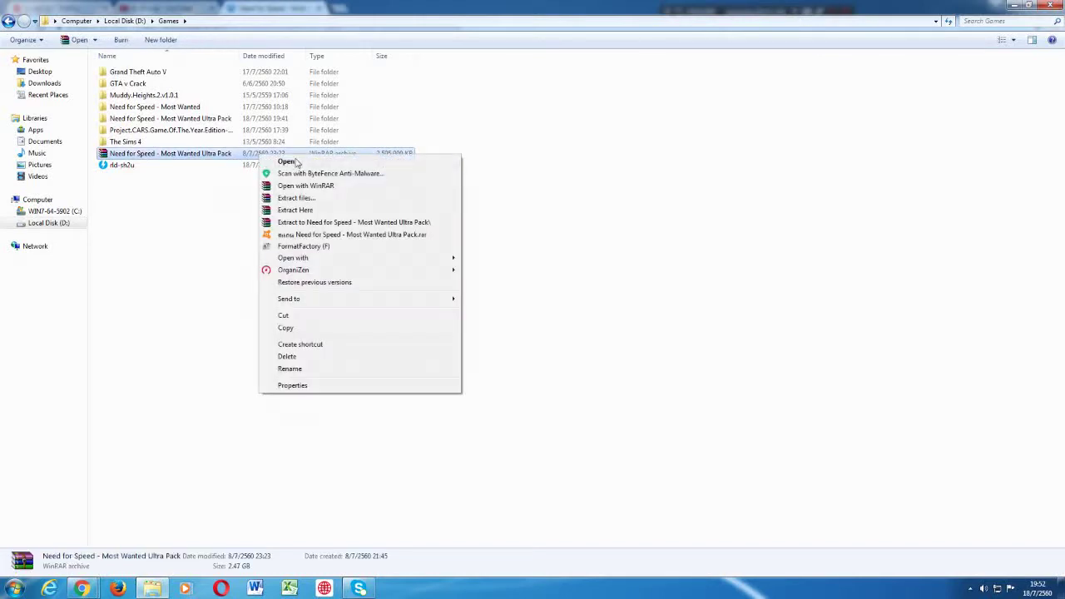
{"action": "left_click", "coordinate": [347, 198]}
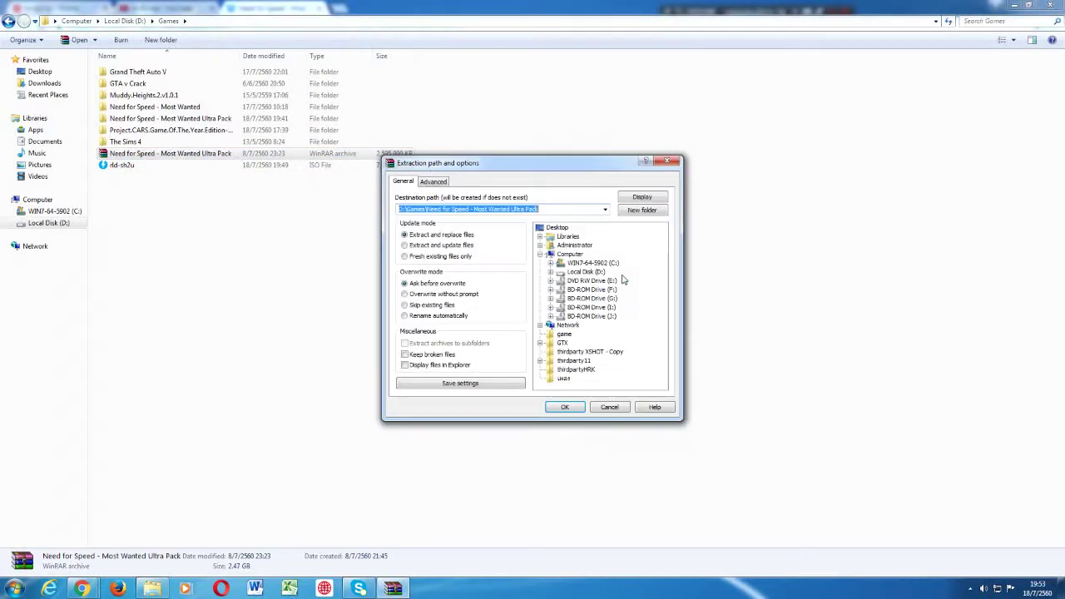
{"action": "left_click", "coordinate": [583, 273]}
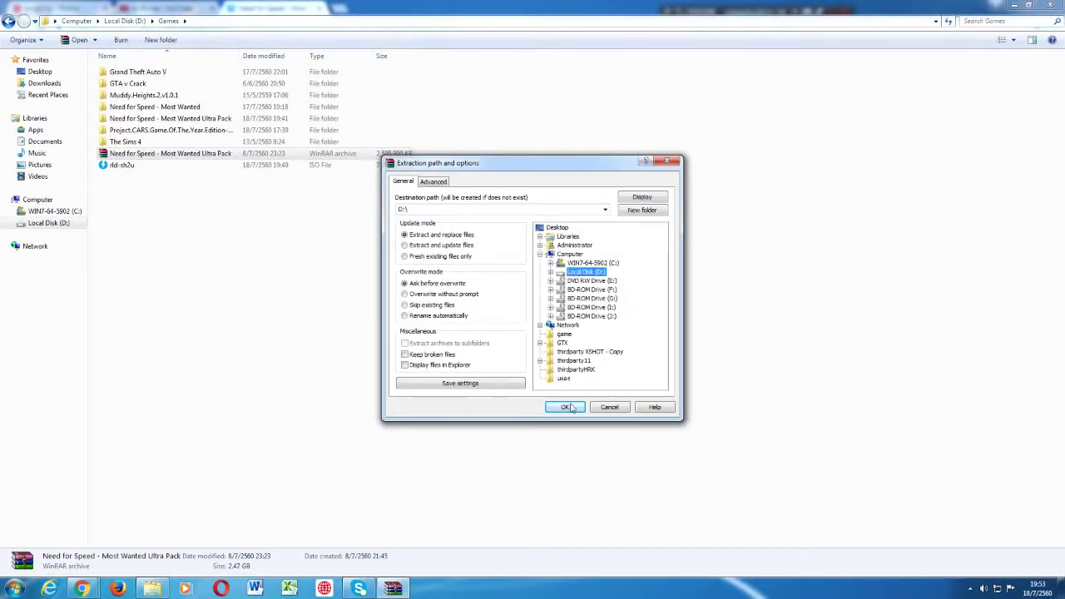
{"action": "left_click", "coordinate": [668, 161]}
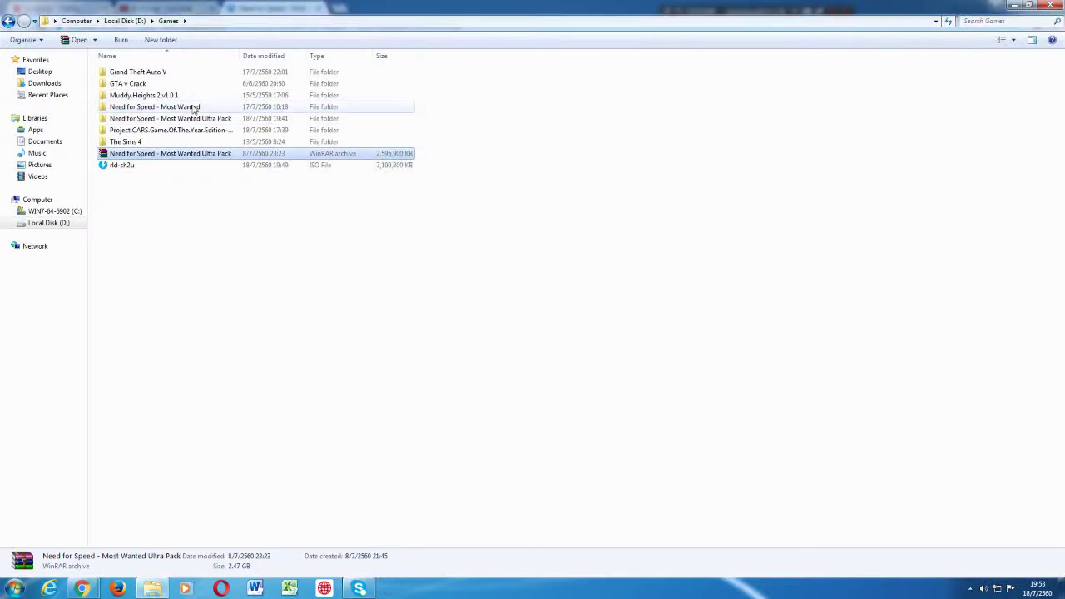
Open the extracted Need for Speed - Most Wanted Ultra Pack folder and go down to its Need For Speed Most Wanted Ultra Pavk subfolder
{"action": "double_click", "coordinate": [234, 121]}
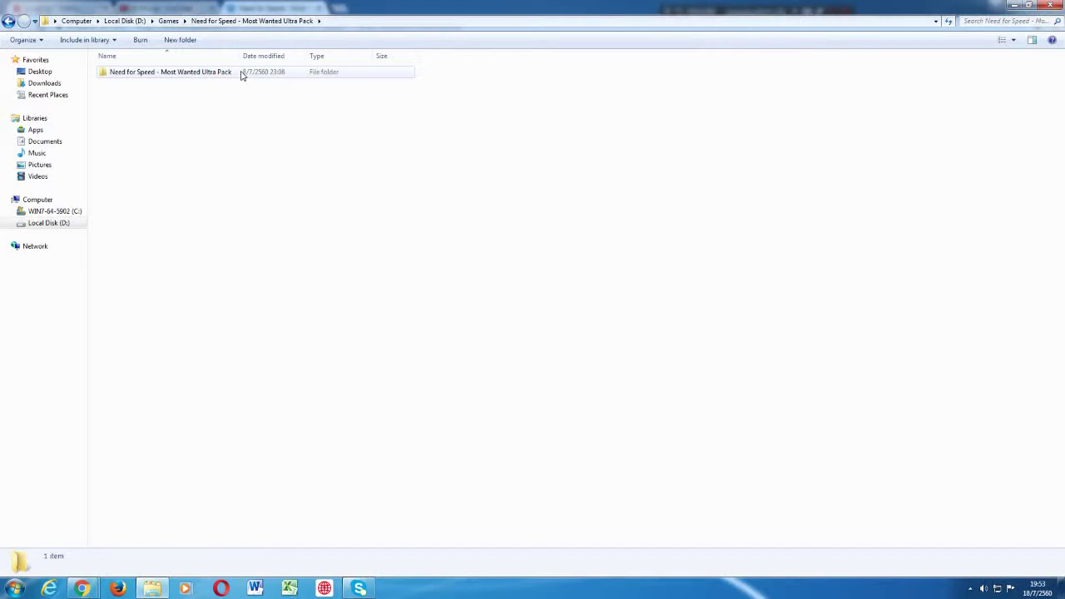
{"action": "double_click", "coordinate": [242, 75]}
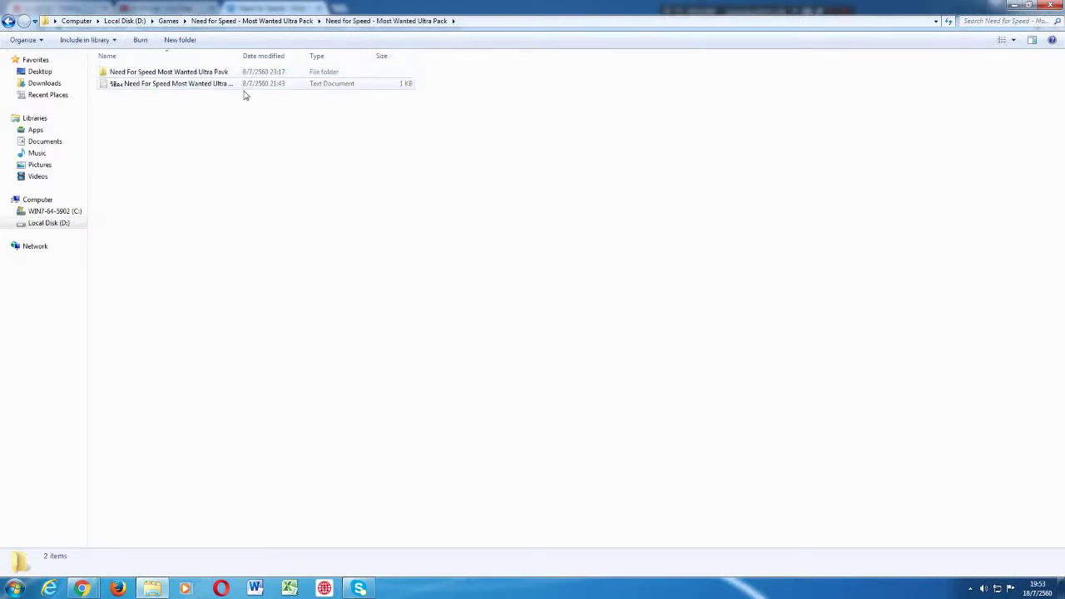
{"action": "left_click", "coordinate": [245, 90]}
{"action": "left_click_drag", "start_coordinate": [245, 93], "coordinate": [283, 171]}
{"action": "double_click", "coordinate": [237, 73]}
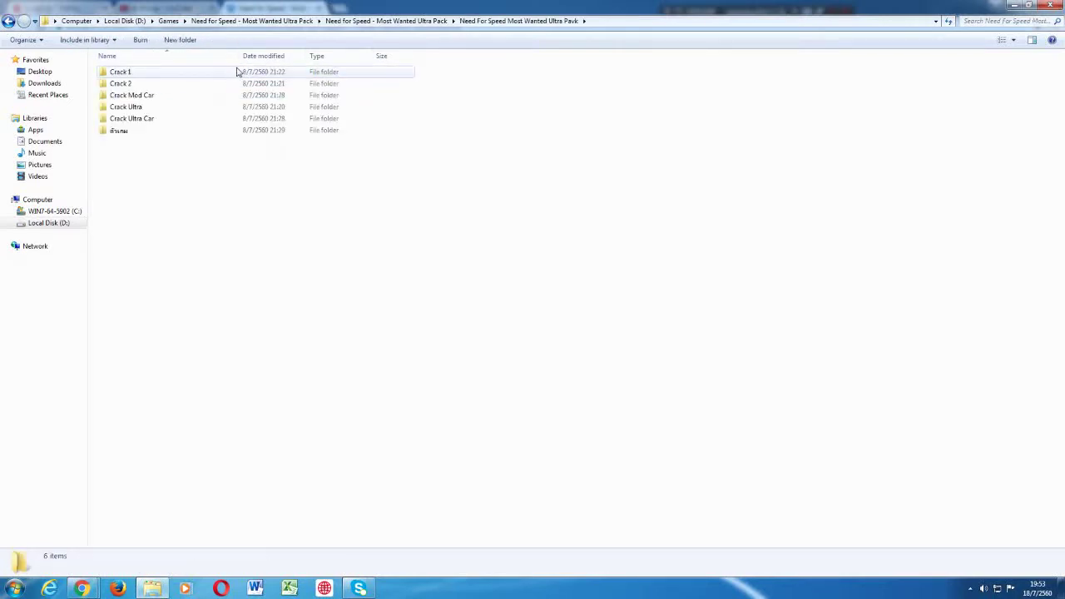
{"action": "left_click_drag", "start_coordinate": [222, 313], "coordinate": [504, 252]}
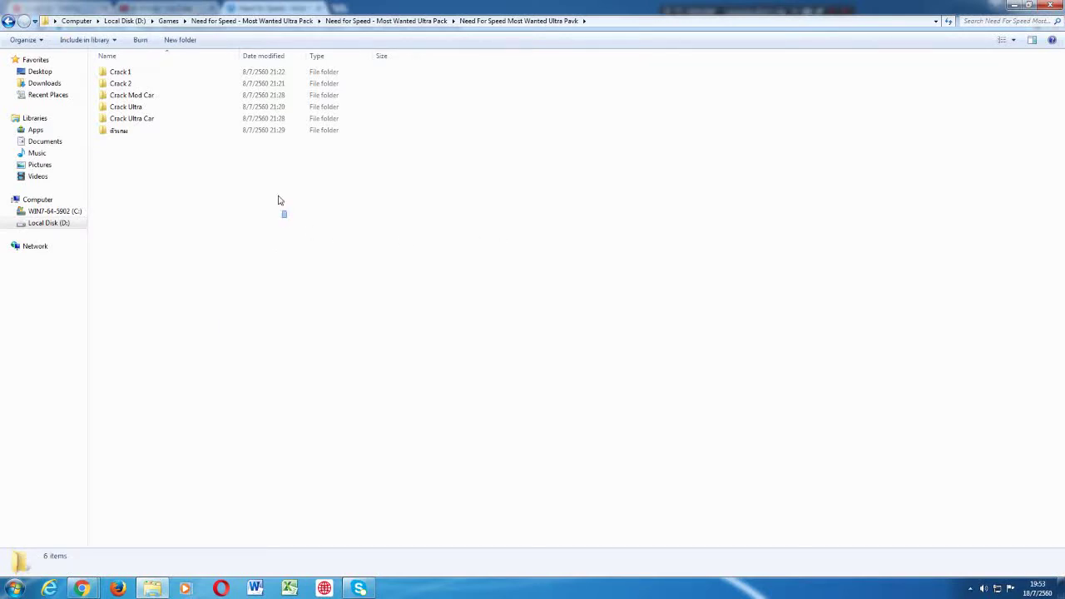
{"action": "left_click_drag", "start_coordinate": [279, 199], "coordinate": [164, 191]}
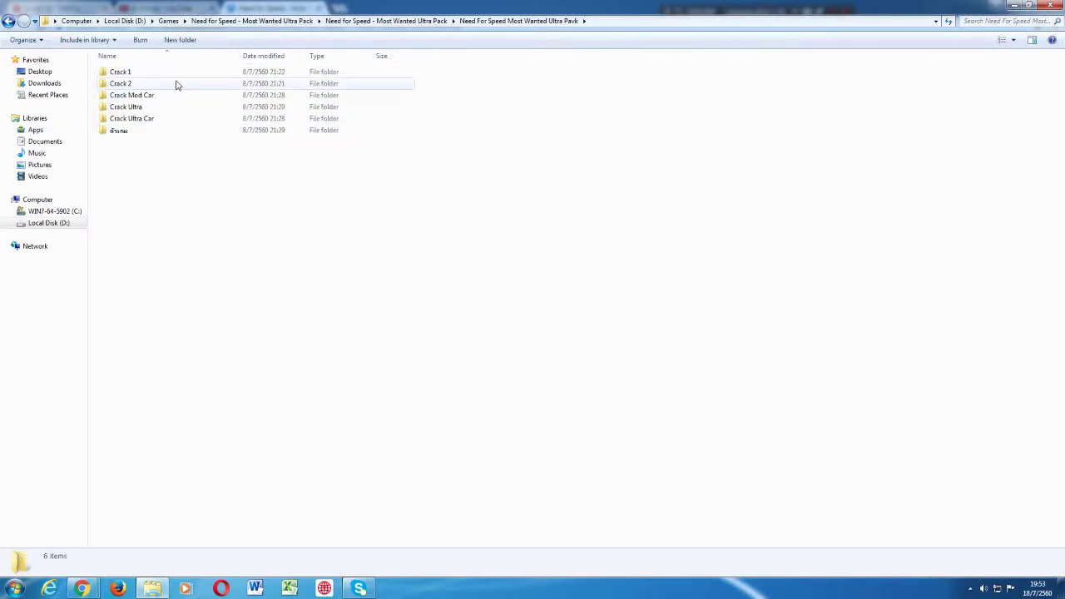
Look through the contents of the Crack 1 and Crack 2 folders and return to the parent folder
{"action": "left_click", "coordinate": [146, 72]}
{"action": "left_click", "coordinate": [143, 82]}
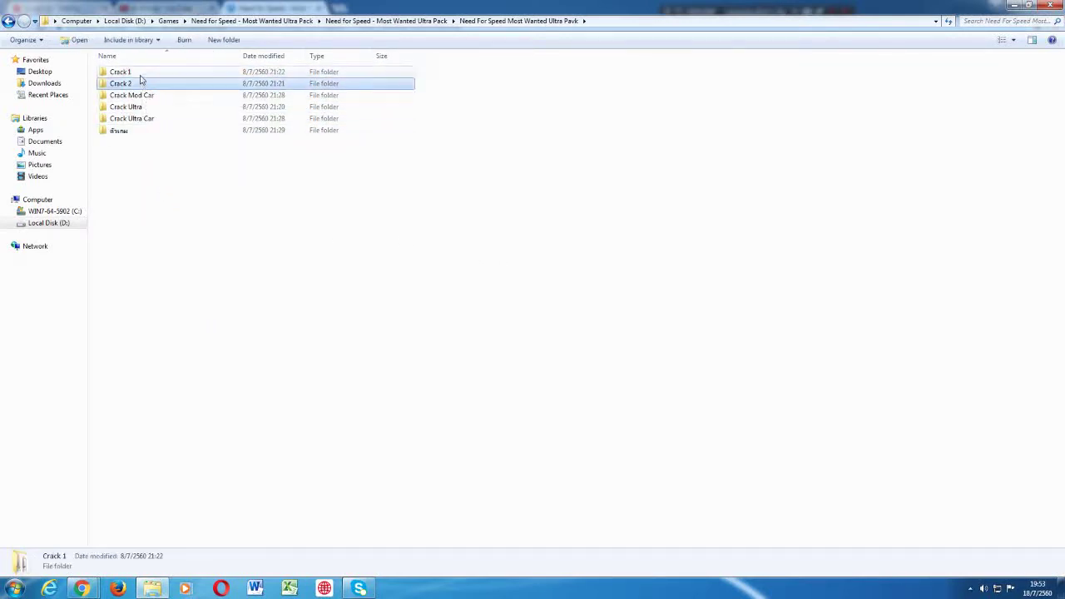
{"action": "double_click", "coordinate": [141, 76]}
{"action": "left_click_drag", "start_coordinate": [154, 180], "coordinate": [120, 144]}
{"action": "left_click", "coordinate": [8, 21]}
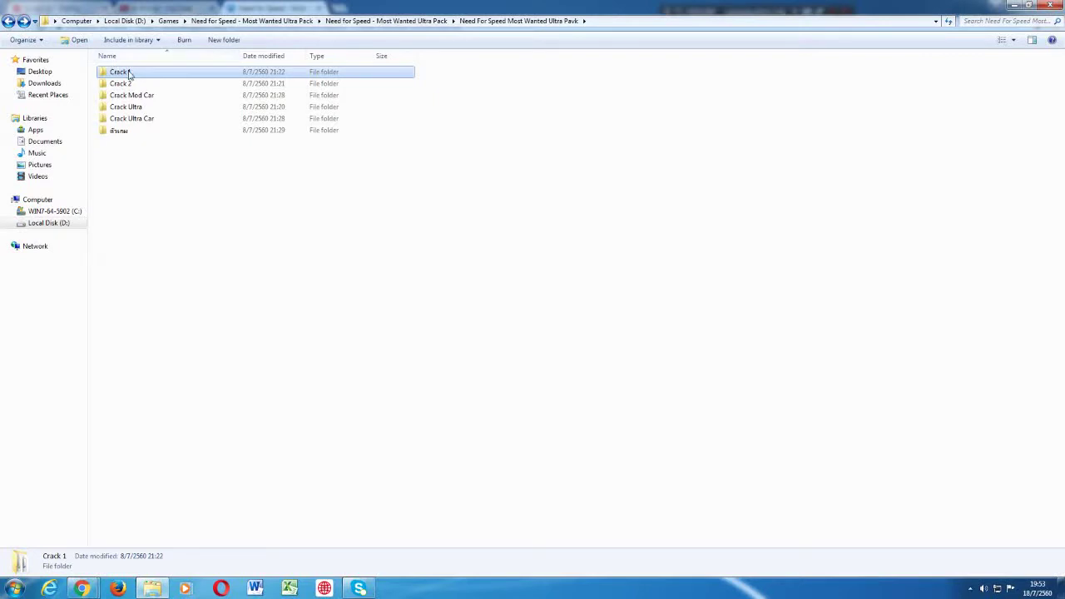
{"action": "double_click", "coordinate": [120, 72]}
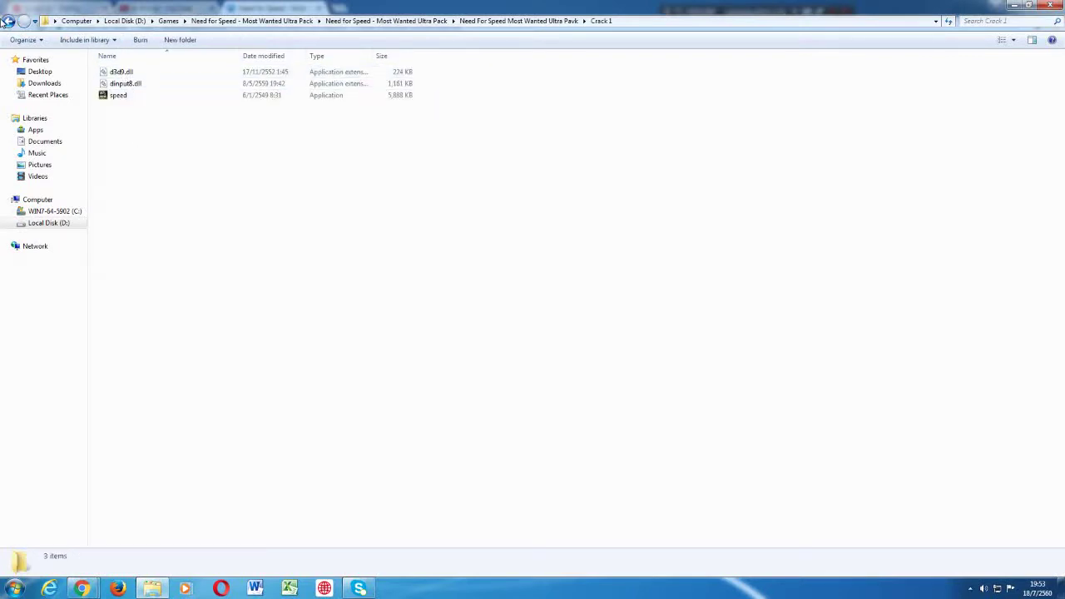
{"action": "left_click", "coordinate": [8, 21]}
{"action": "double_click", "coordinate": [157, 84]}
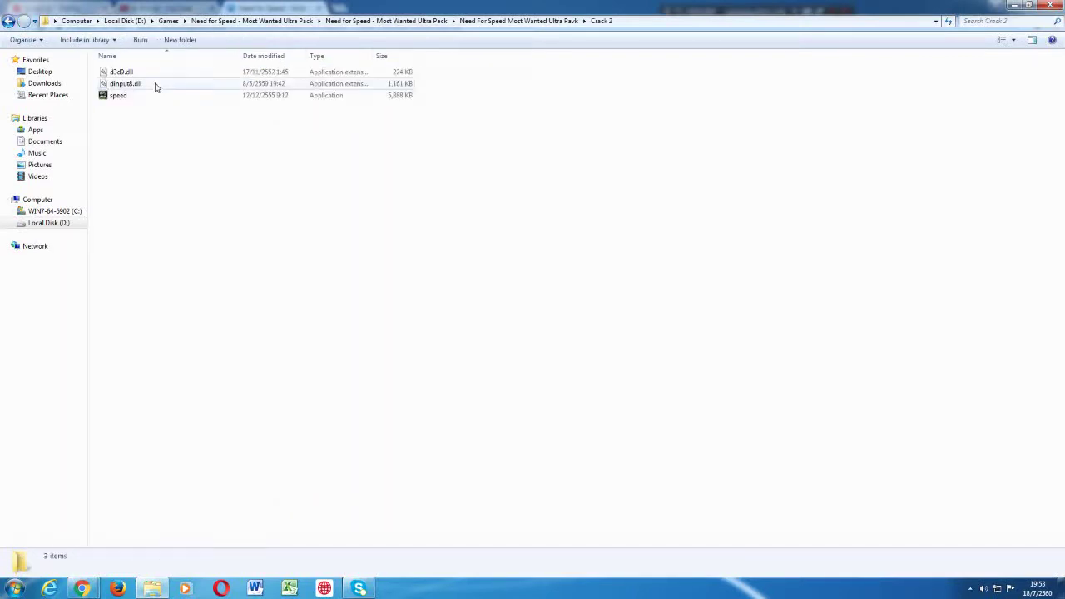
{"action": "left_click", "coordinate": [8, 21]}
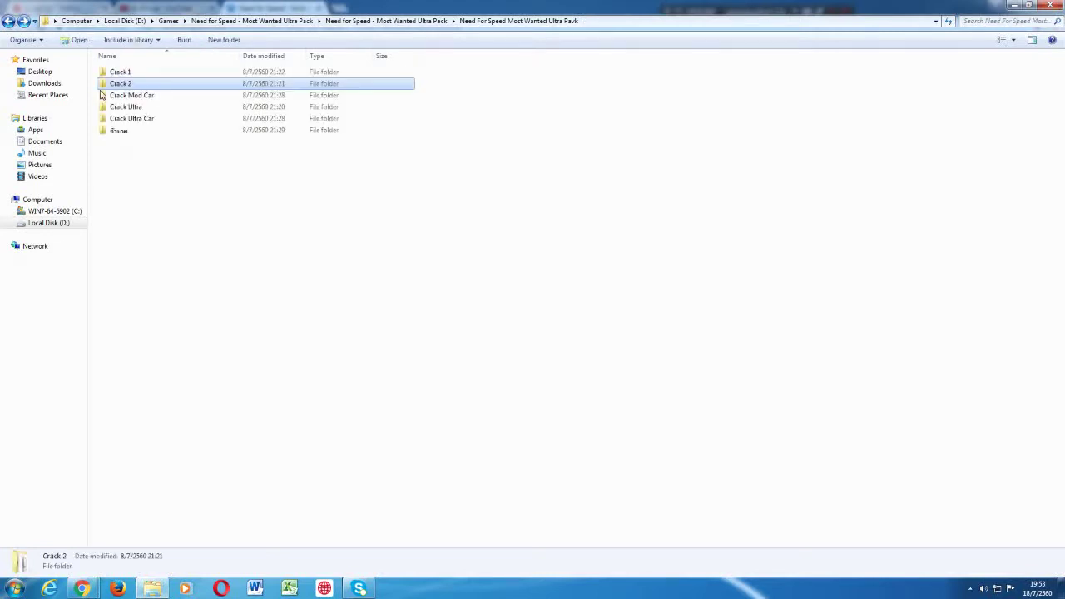
{"action": "mouse_move", "coordinate": [167, 74]}
{"action": "left_mouse_down"}
{"action": "mouse_move", "coordinate": [161, 93]}
{"action": "mouse_move", "coordinate": [157, 81]}
{"action": "left_mouse_up"}
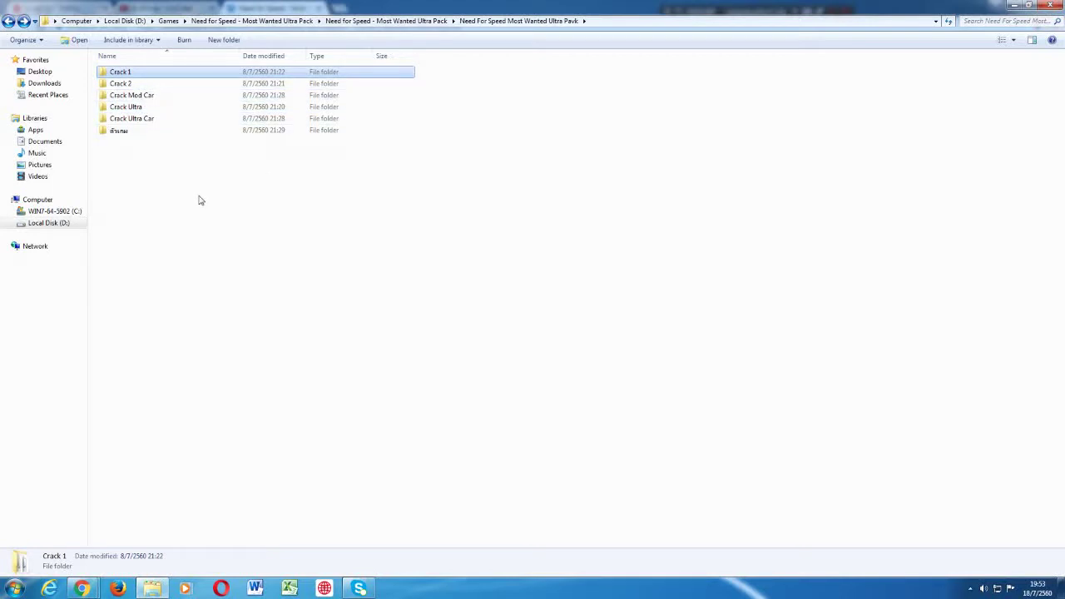
{"action": "left_click", "coordinate": [199, 200]}
Examine the car folders in Crack Mod Car under ADDONS and CARS_REPLACE, and return to the pack folder
{"action": "left_click", "coordinate": [154, 96]}
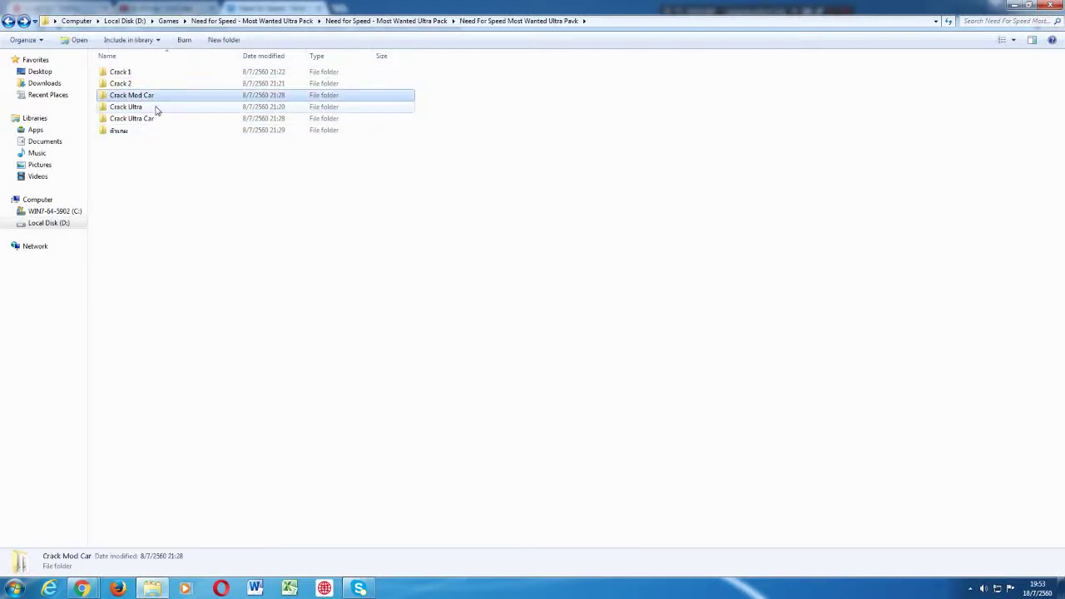
{"action": "double_click", "coordinate": [169, 96]}
{"action": "left_click", "coordinate": [167, 73]}
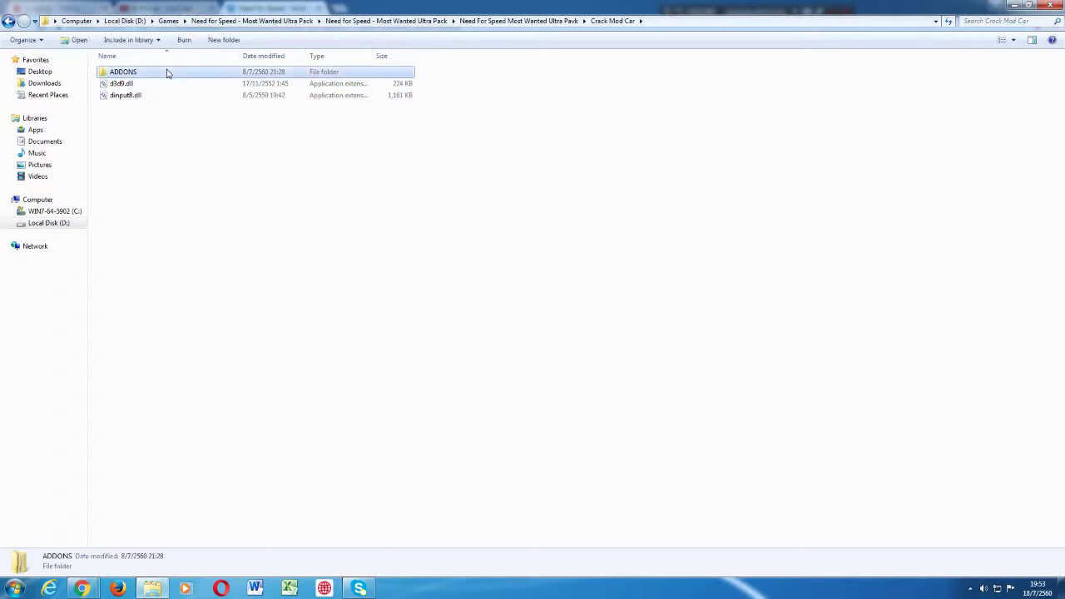
{"action": "double_click", "coordinate": [166, 73]}
{"action": "double_click", "coordinate": [164, 75]}
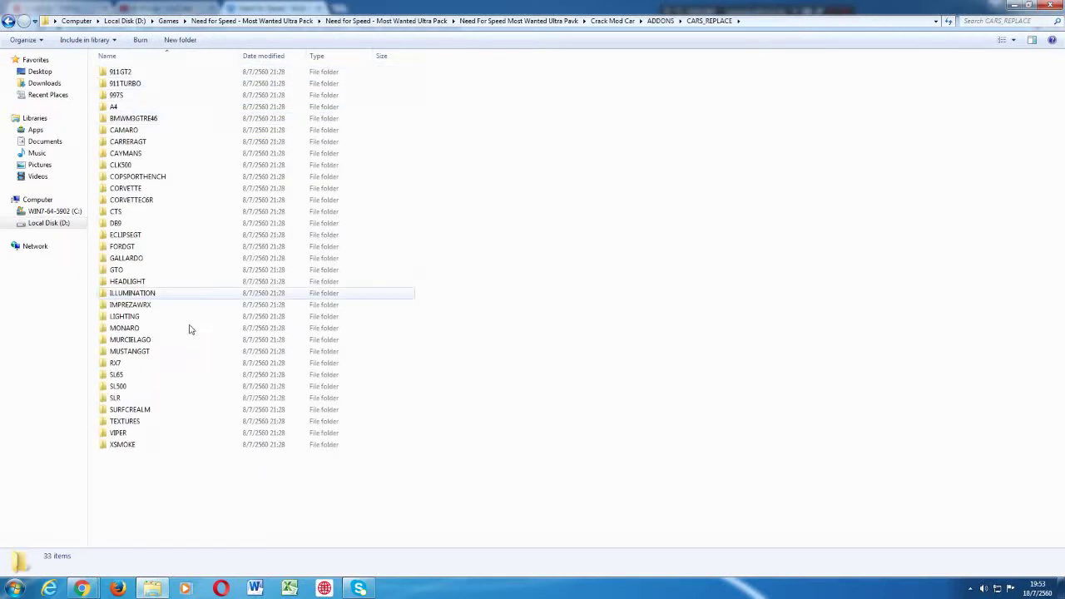
{"action": "left_click_drag", "start_coordinate": [220, 485], "coordinate": [403, 471]}
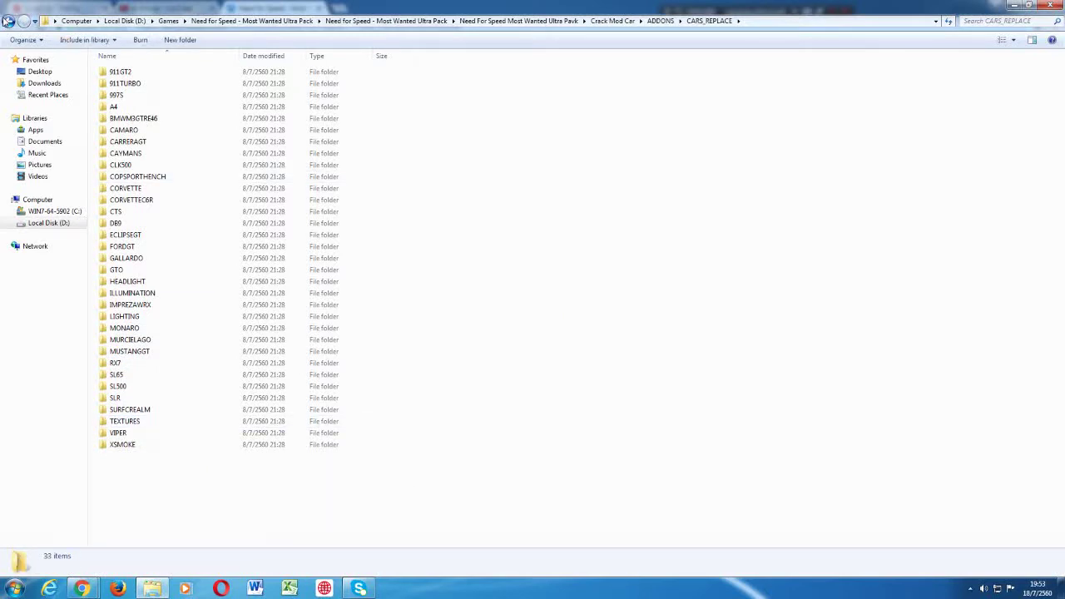
{"action": "left_click", "coordinate": [8, 20]}
{"action": "left_click", "coordinate": [8, 20]}
{"action": "left_click", "coordinate": [8, 20]}
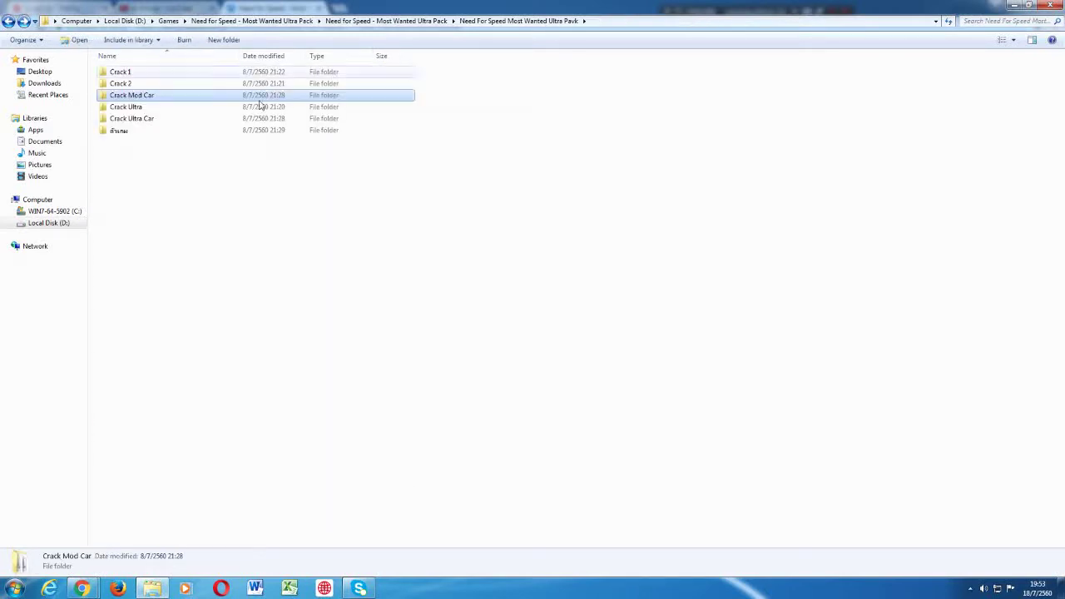
{"action": "left_click", "coordinate": [197, 142]}
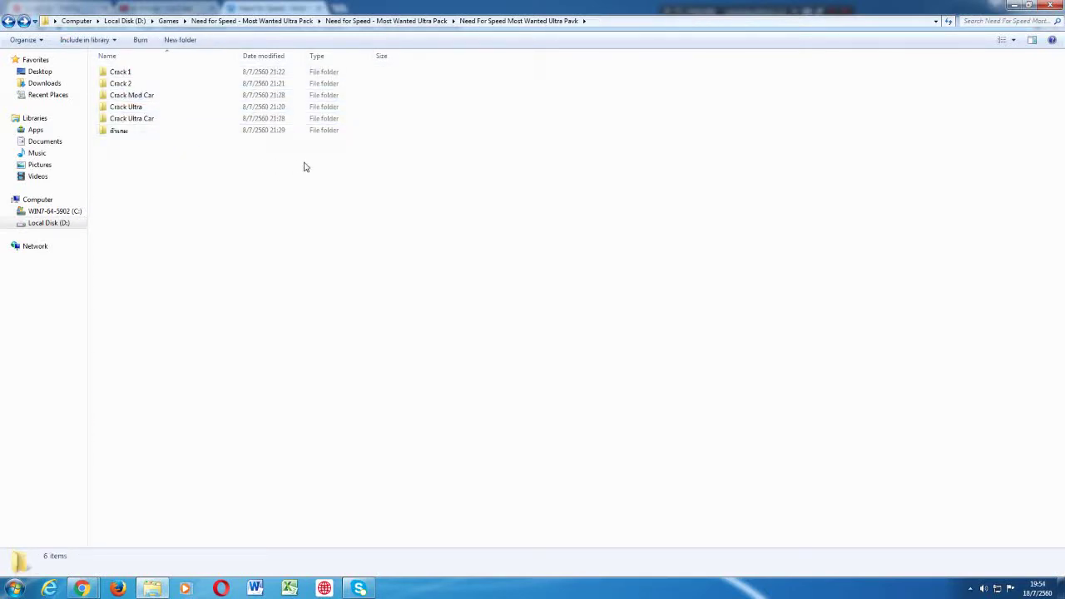
Open the ตัวเกม folder and select the speed application
{"action": "double_click", "coordinate": [178, 133]}
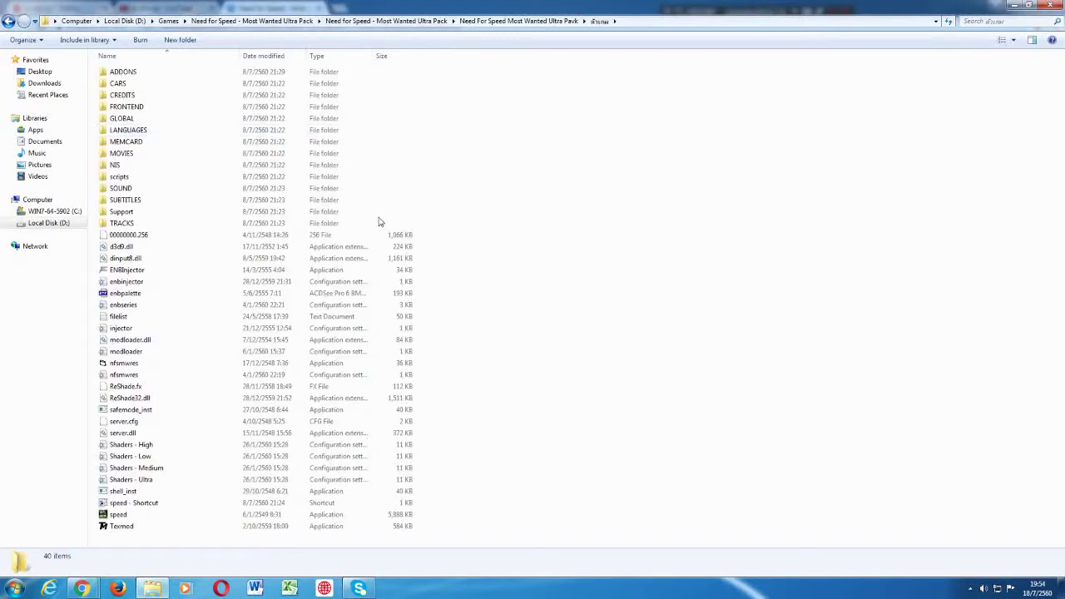
{"action": "left_click", "coordinate": [161, 515]}
{"action": "left_click", "coordinate": [563, 463]}
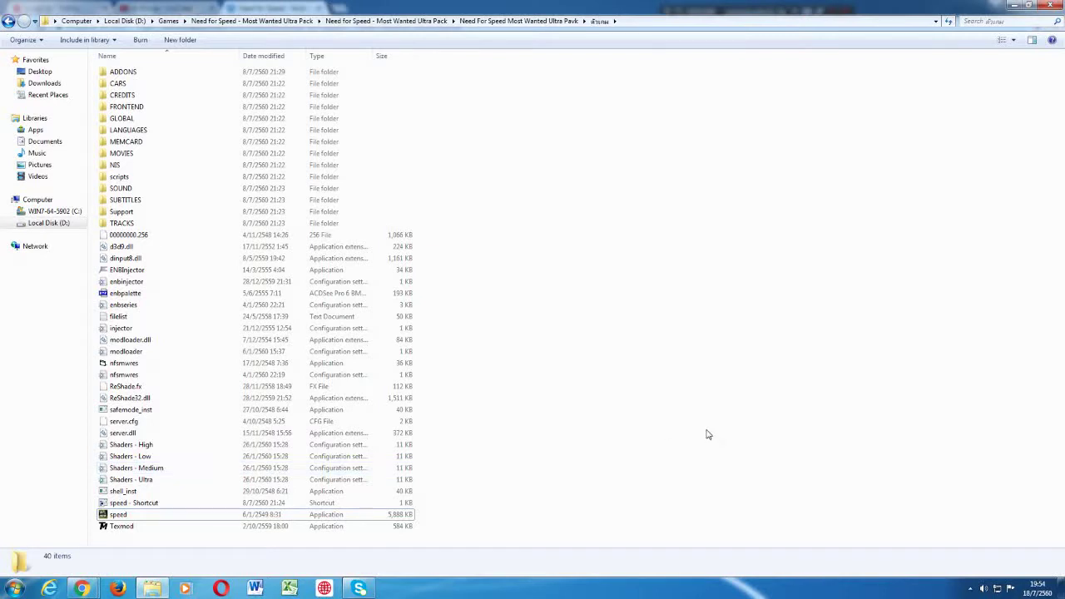
{"action": "left_click", "coordinate": [139, 516]}
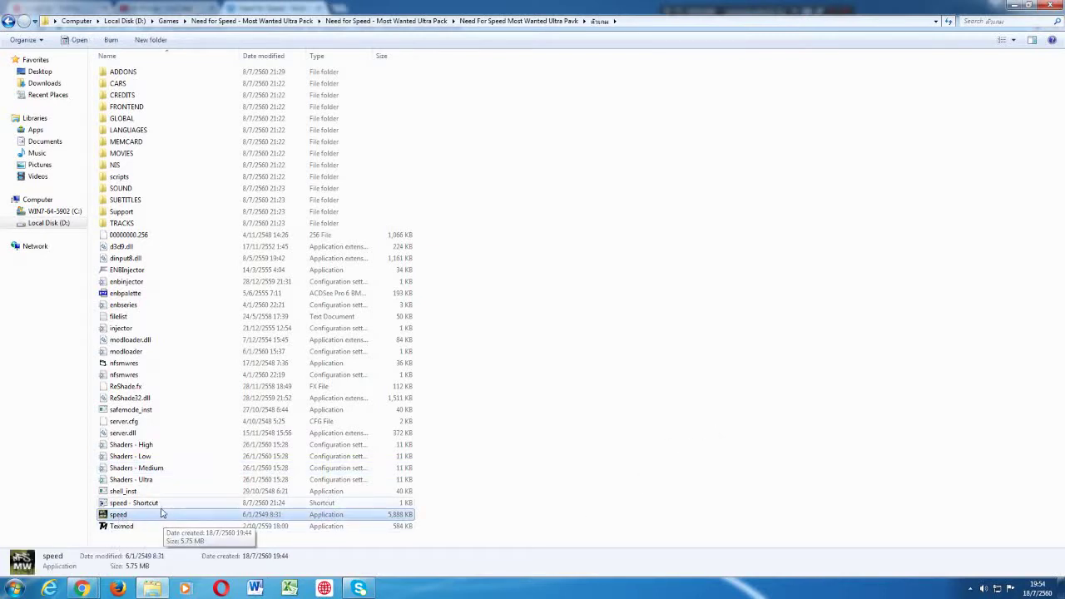
Point out the speed shortcut in the ตัวเกม folder, clear the selection and return to the pack folder
{"action": "left_click", "coordinate": [160, 504]}
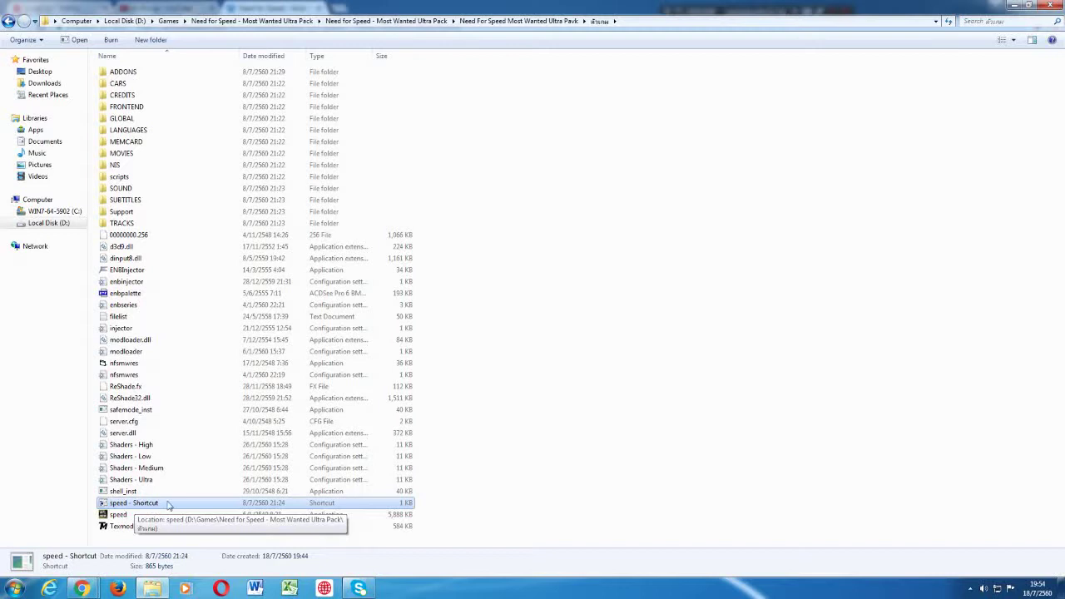
{"action": "left_click", "coordinate": [588, 447]}
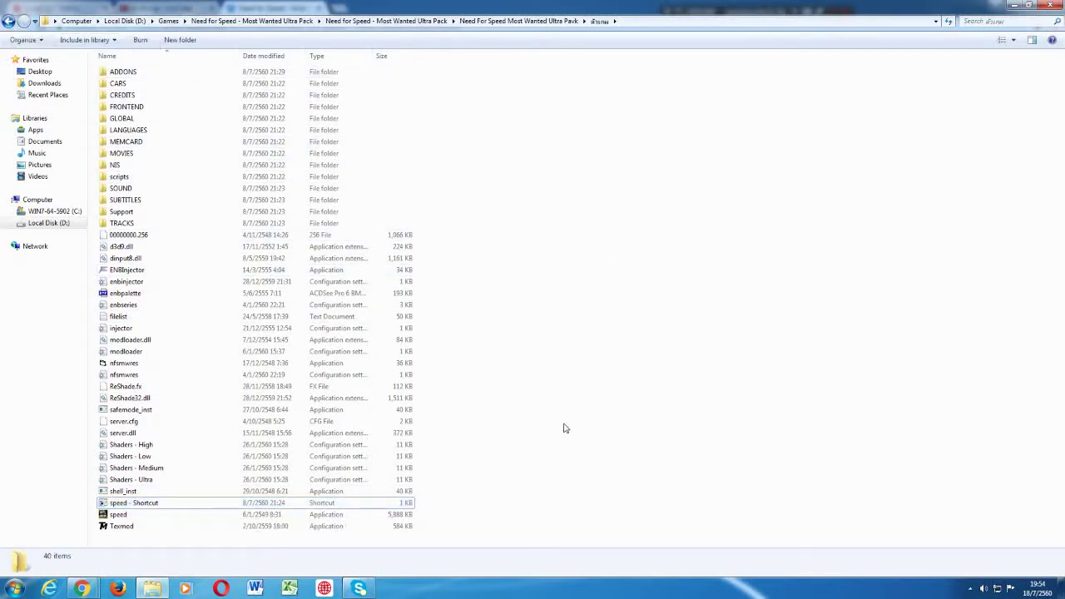
{"action": "left_click_drag", "start_coordinate": [418, 537], "coordinate": [522, 542]}
{"action": "left_click", "coordinate": [9, 22]}
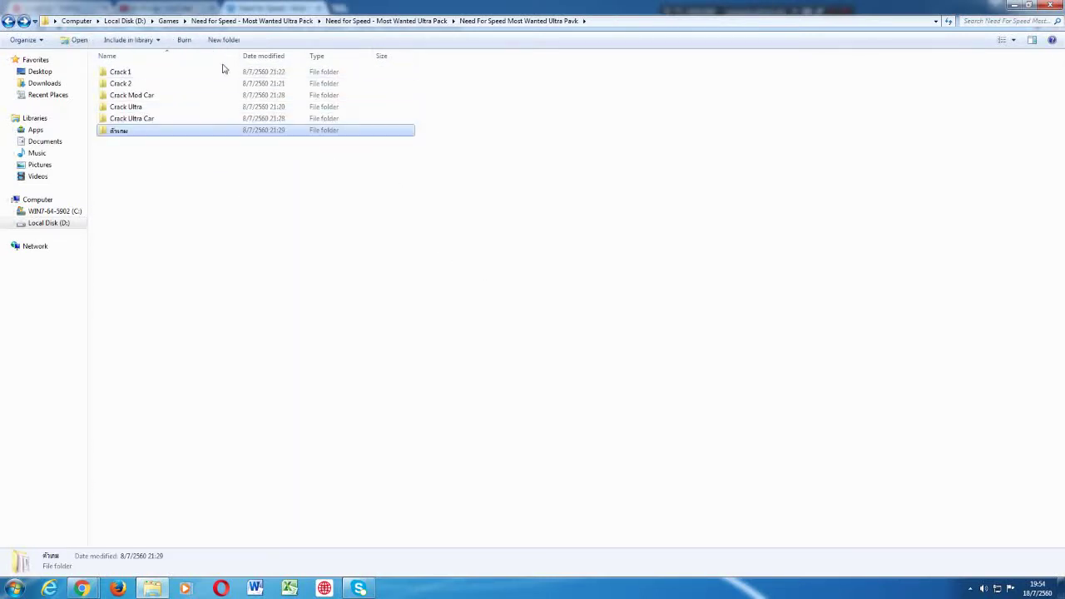
Open the Crack Ultra folder and copy all of its files and folders
{"action": "double_click", "coordinate": [167, 107]}
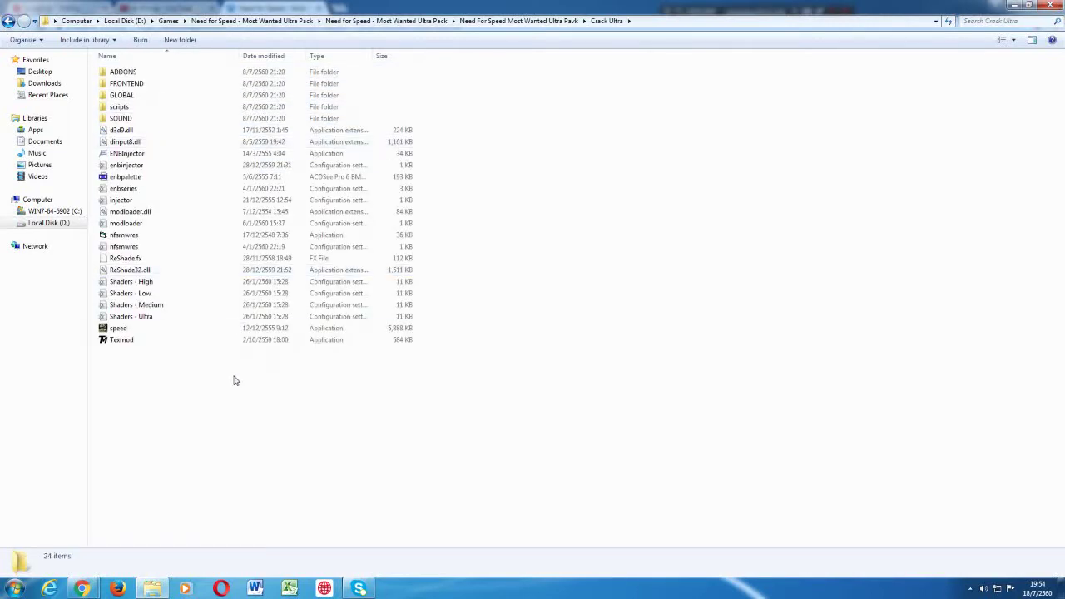
{"action": "left_click_drag", "start_coordinate": [219, 395], "coordinate": [153, 74]}
{"action": "right_click", "coordinate": [153, 74]}
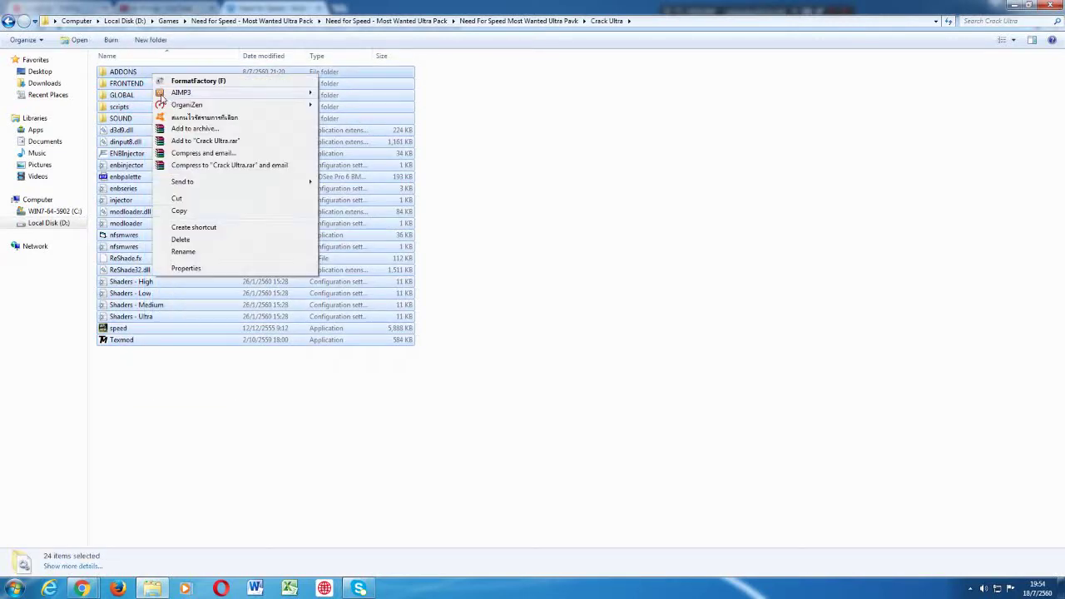
{"action": "left_click", "coordinate": [179, 211]}
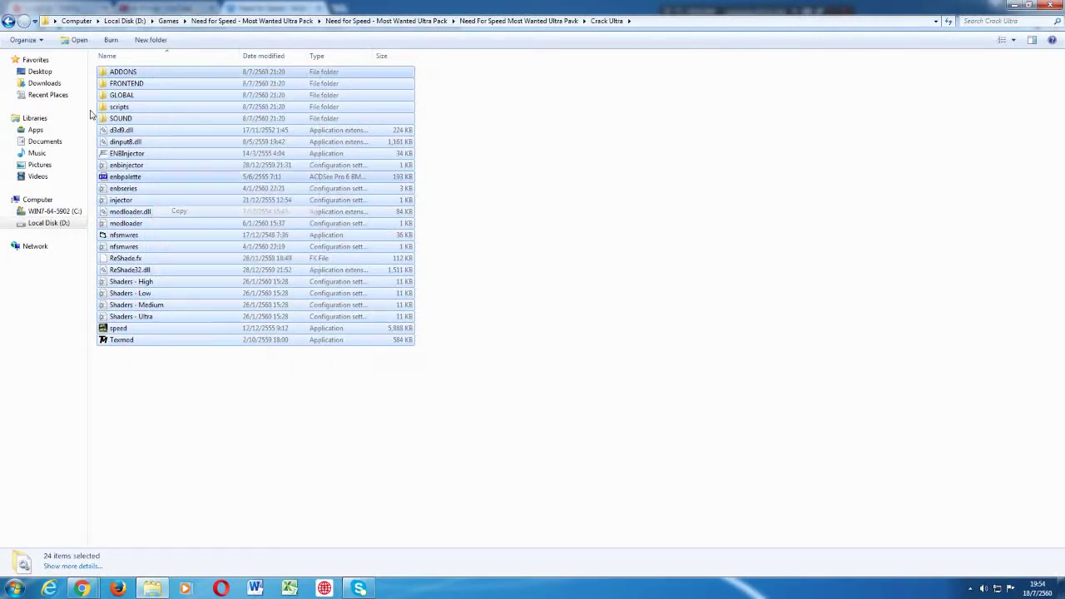
Paste the copied Crack Ultra contents into the ตัวเกม folder, merging all matching folders and replacing all duplicate files
{"action": "left_click", "coordinate": [8, 21]}
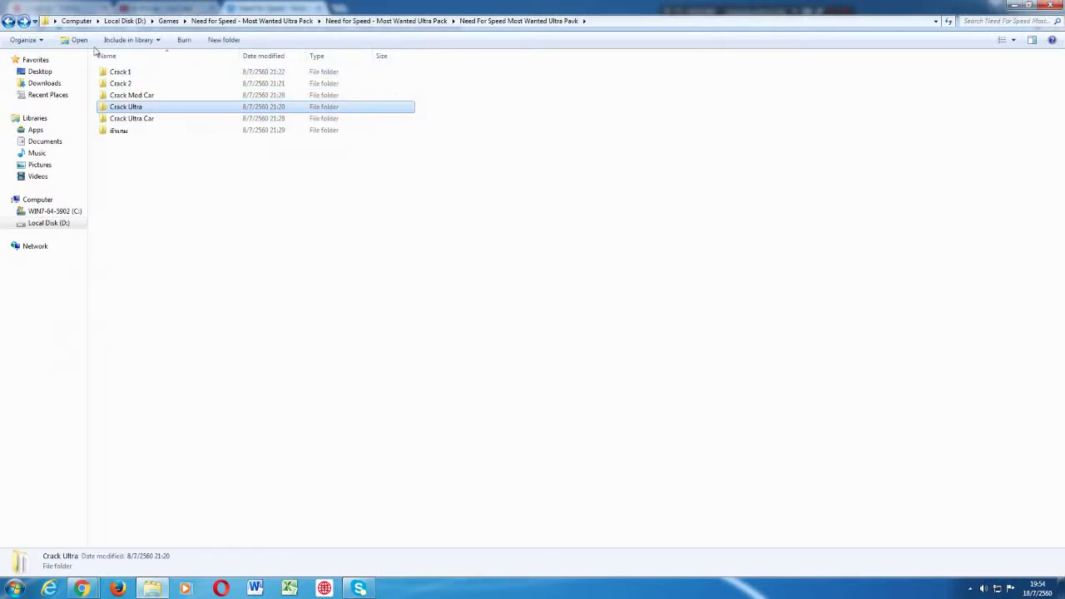
{"action": "double_click", "coordinate": [162, 133]}
{"action": "right_click", "coordinate": [680, 210]}
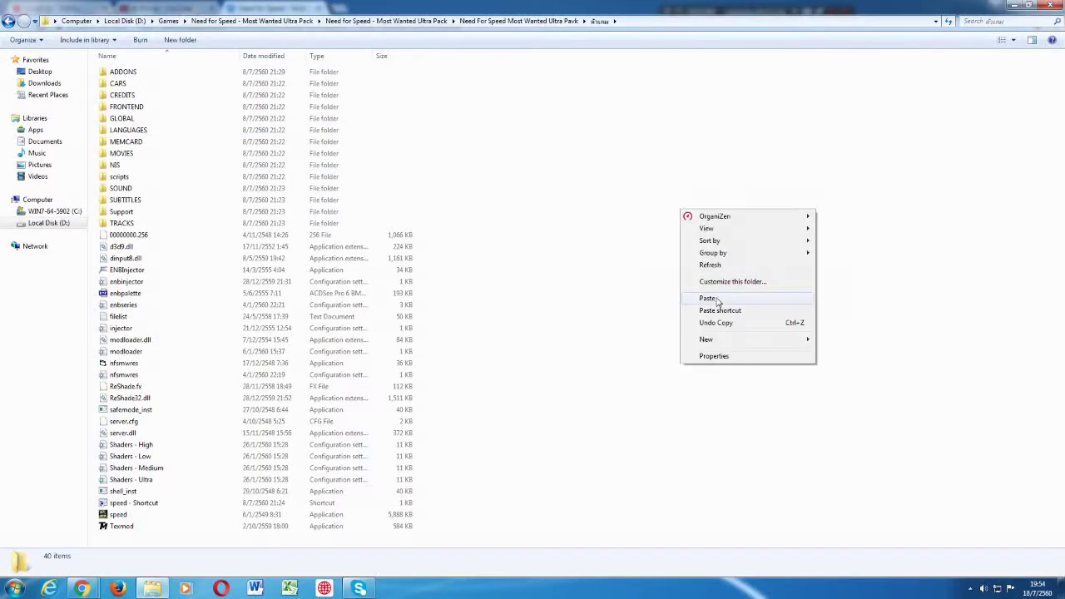
{"action": "left_click", "coordinate": [708, 298]}
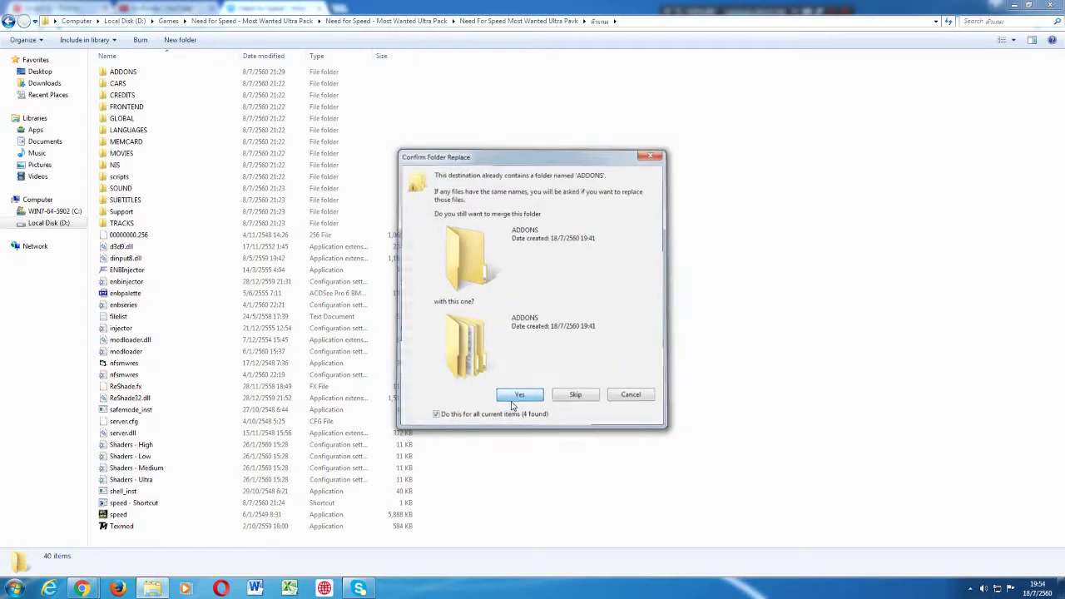
{"action": "left_click", "coordinate": [519, 396]}
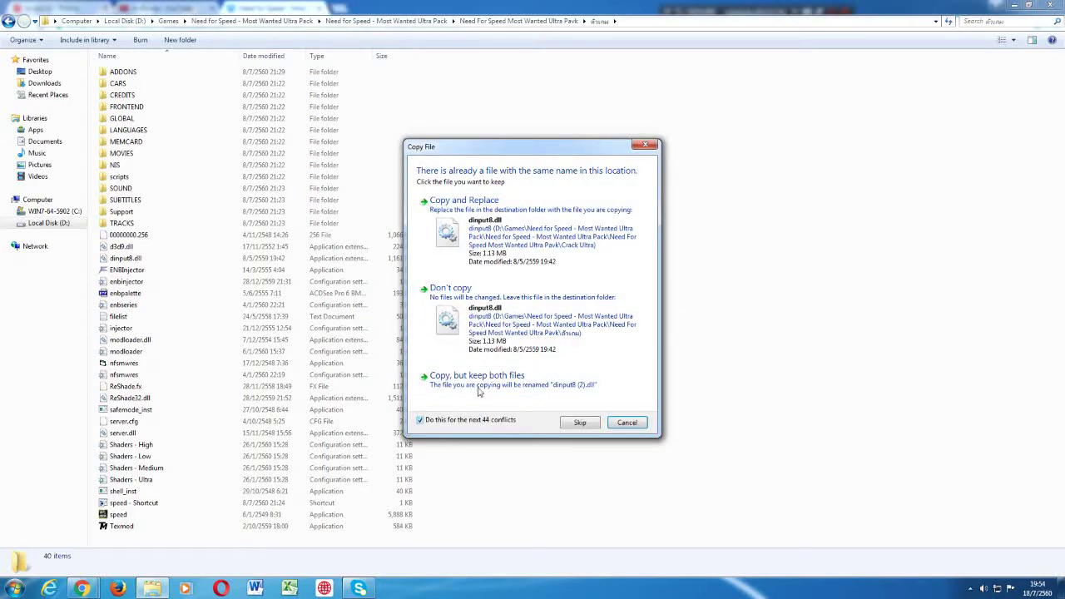
{"action": "left_click", "coordinate": [537, 207]}
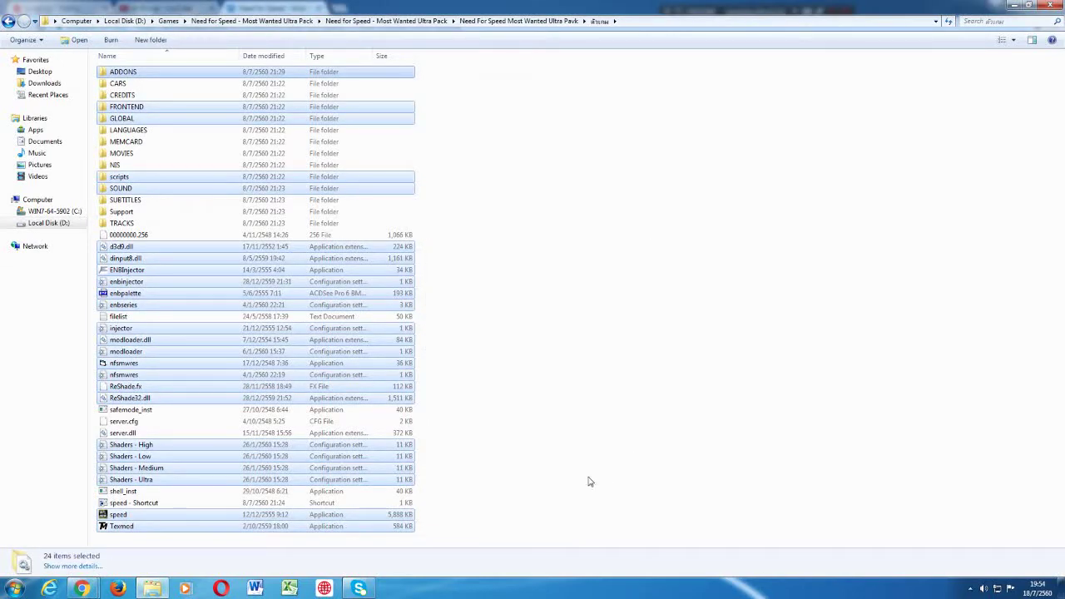
{"action": "left_click", "coordinate": [590, 480]}
Return to the pack folder and take a brief look inside Crack 1
{"action": "left_click", "coordinate": [8, 21]}
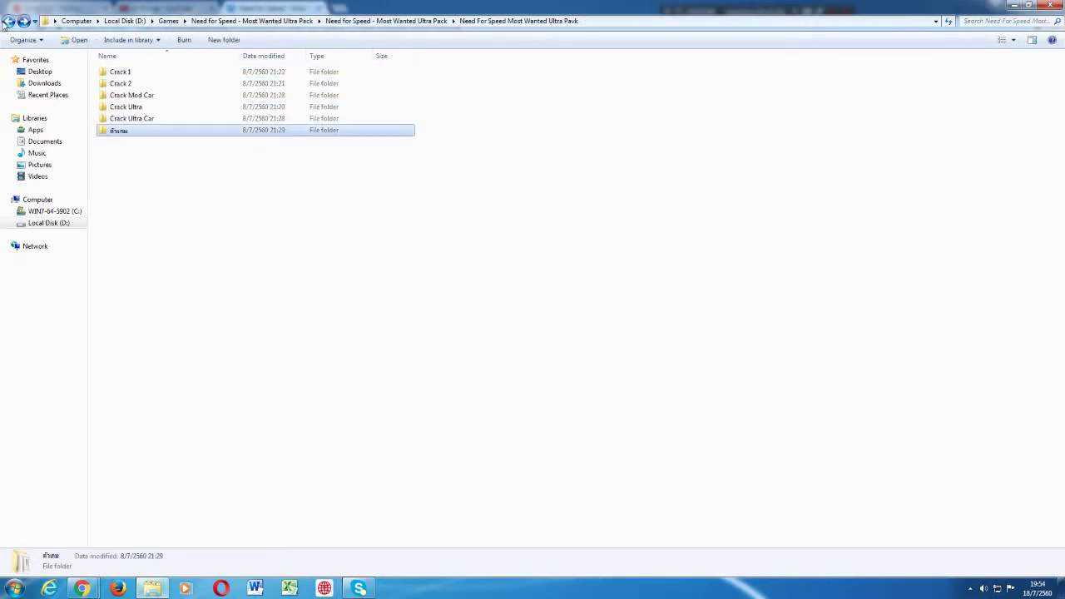
{"action": "left_click", "coordinate": [131, 74]}
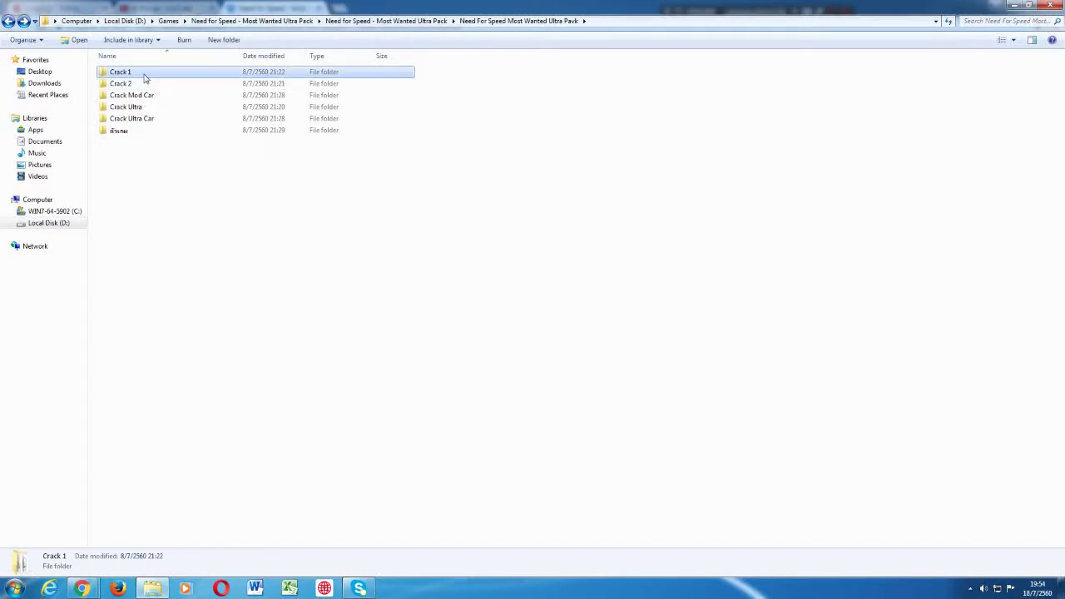
{"action": "double_click", "coordinate": [144, 75]}
{"action": "left_click", "coordinate": [8, 21]}
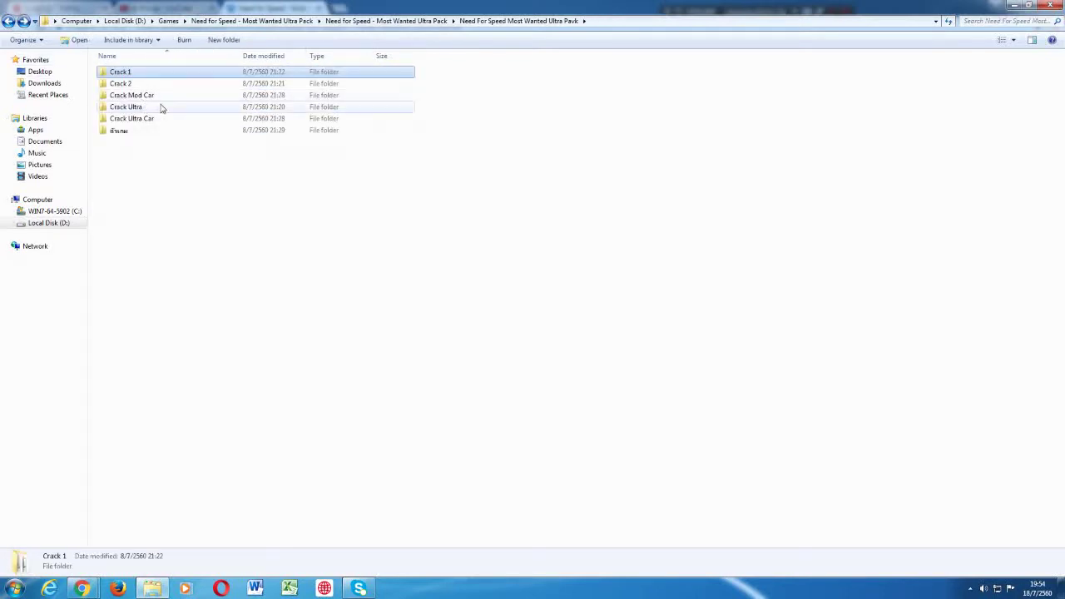
{"action": "mouse_move", "coordinate": [172, 103]}
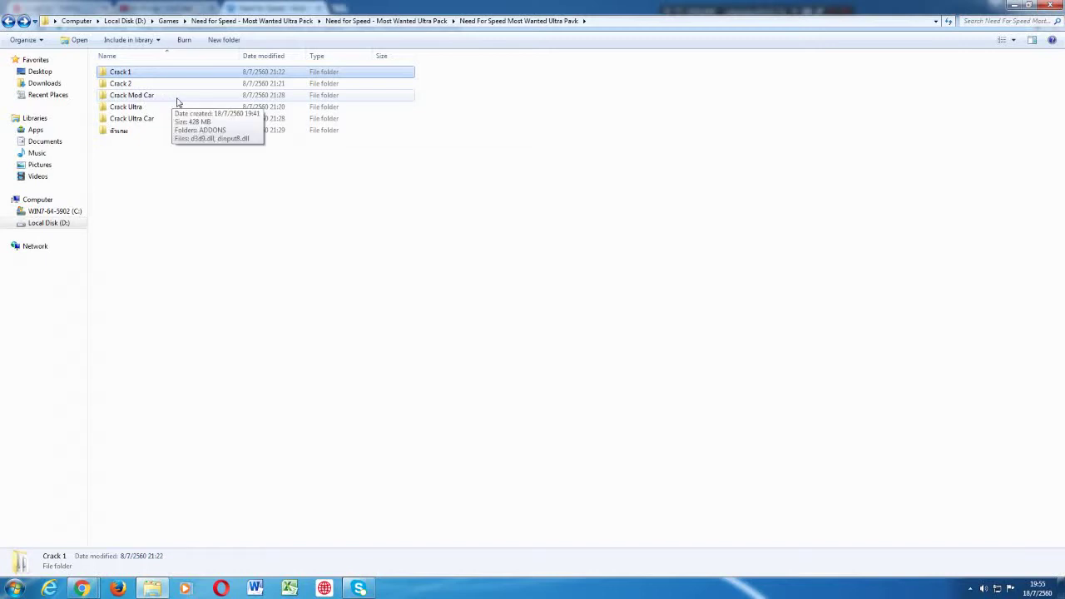
{"action": "left_click", "coordinate": [325, 203]}
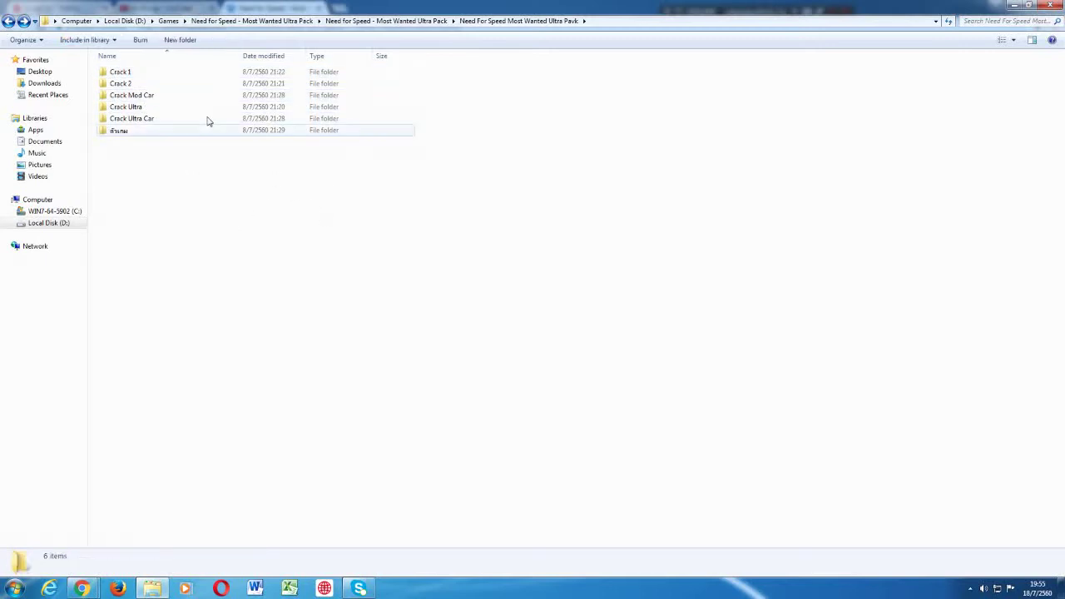
Check the top-level contents of the Crack Mod Car folder and return to the pack folder
{"action": "double_click", "coordinate": [166, 96]}
{"action": "left_click", "coordinate": [151, 76]}
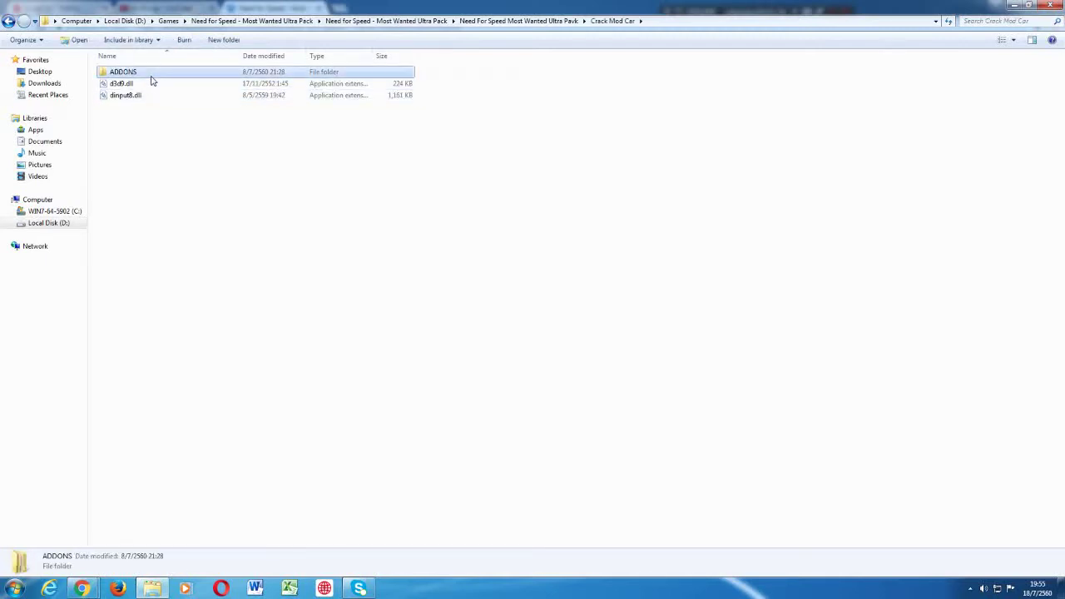
{"action": "left_click", "coordinate": [190, 156]}
{"action": "left_click", "coordinate": [8, 21]}
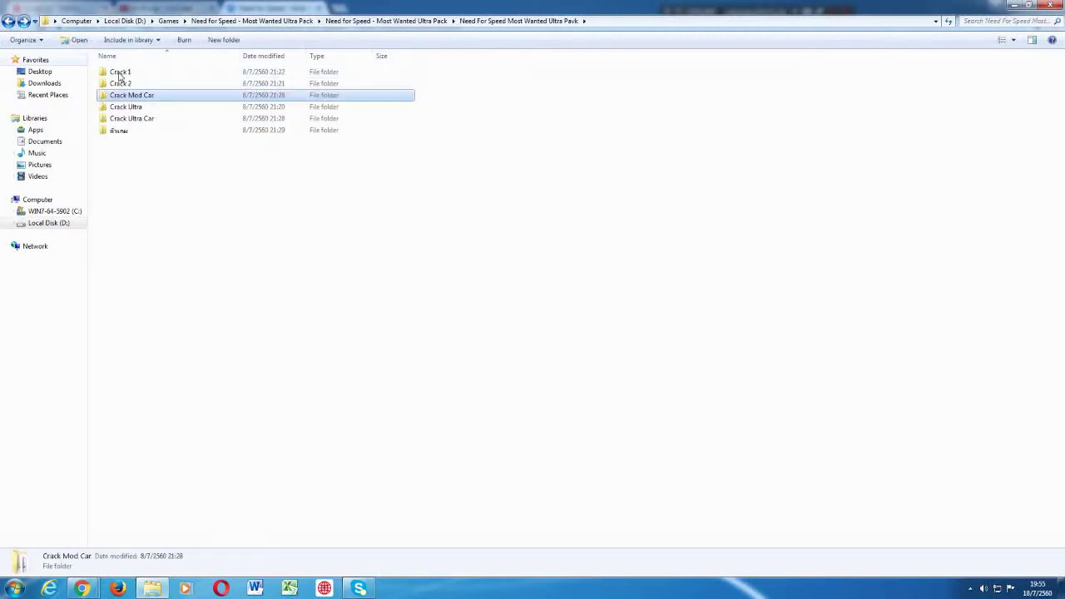
Open the Crack Ultra folder, point out the speed and Texmod applications, and go back to the pack folder
{"action": "left_click", "coordinate": [165, 109]}
{"action": "key", "text": "F2"}
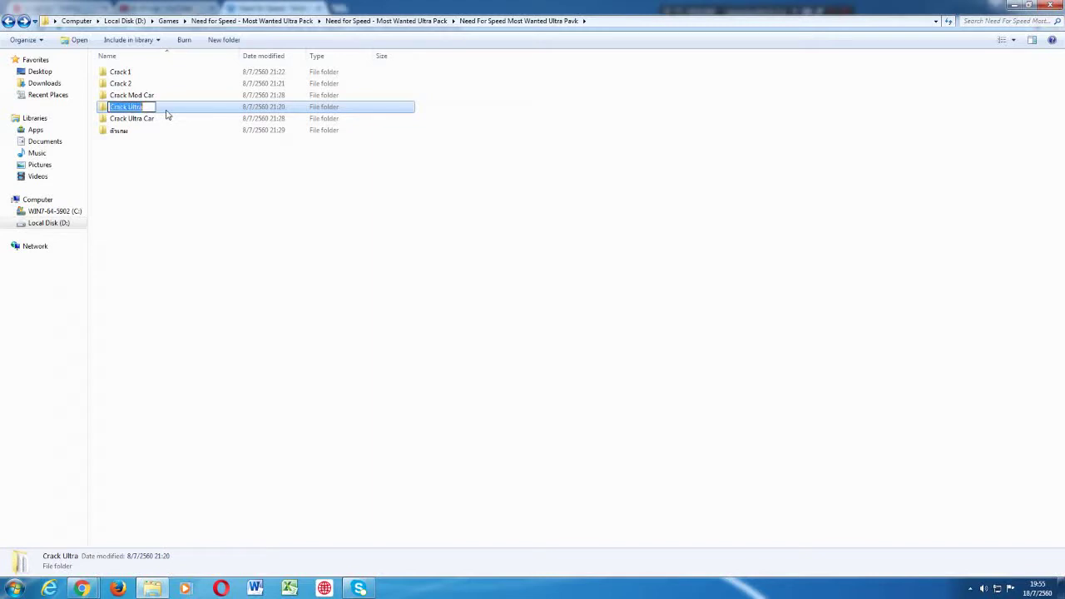
{"action": "key", "text": "Return"}
{"action": "key", "text": "Return"}
{"action": "left_click_drag", "start_coordinate": [225, 365], "coordinate": [210, 326]}
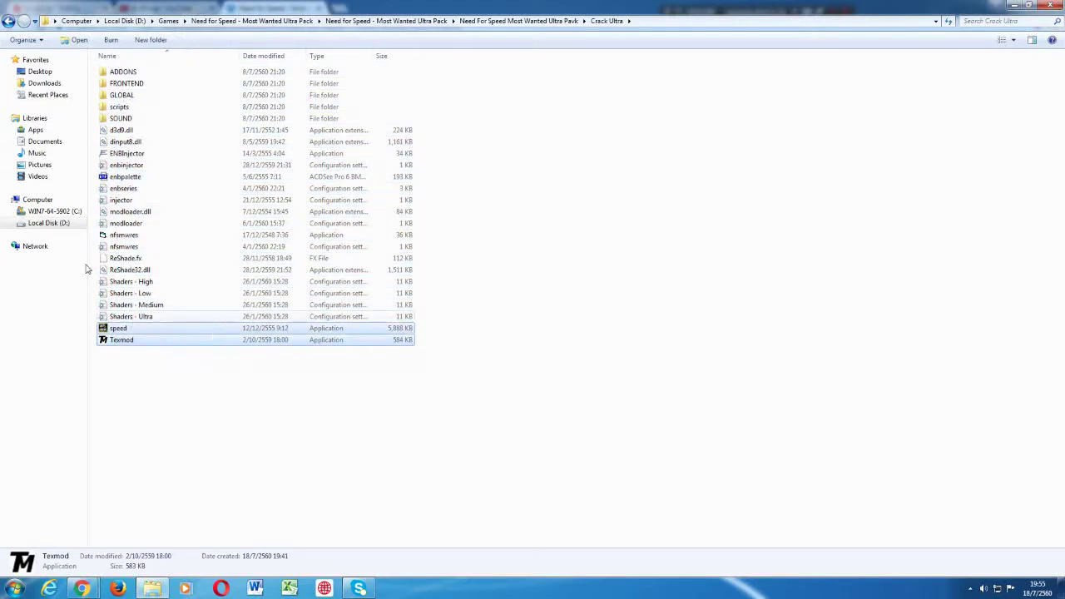
{"action": "left_click", "coordinate": [10, 21]}
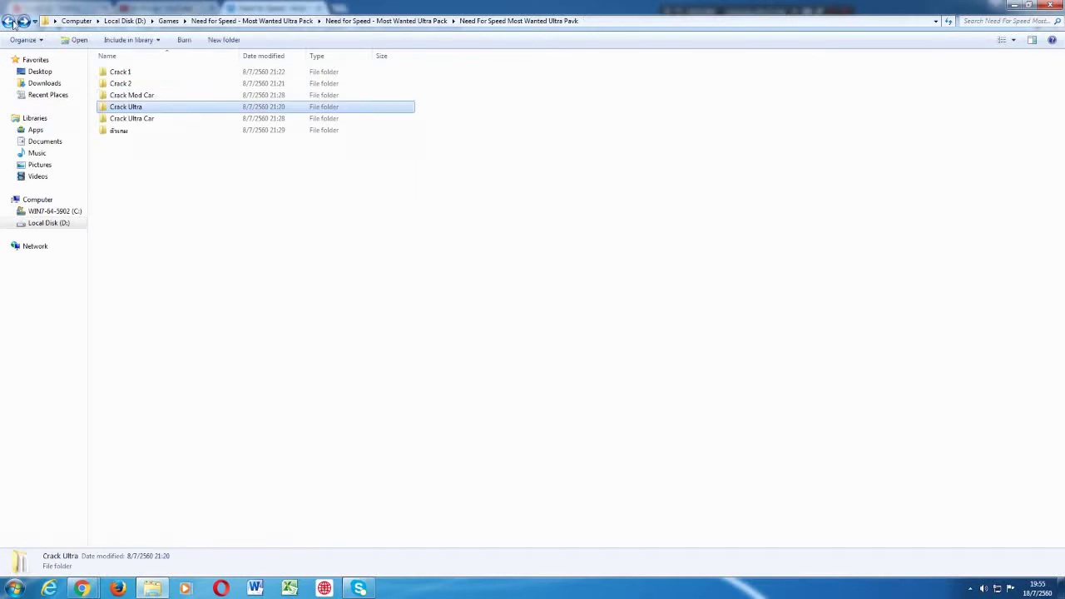
Compare the top-level contents of the Crack Ultra Car and Crack Mod Car folders
{"action": "left_click", "coordinate": [164, 118]}
{"action": "left_click", "coordinate": [269, 281]}
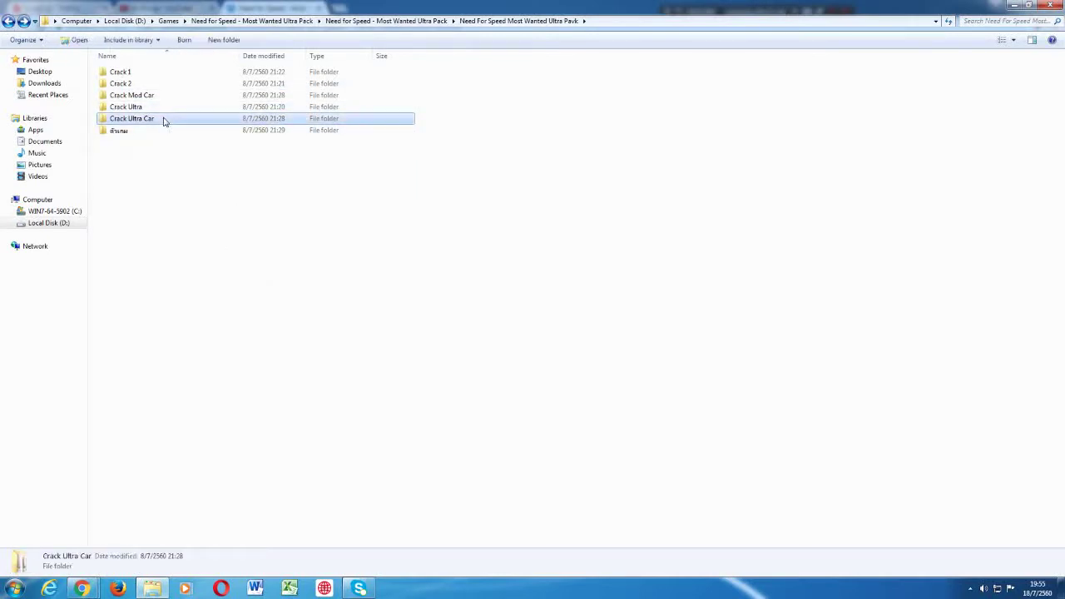
{"action": "double_click", "coordinate": [164, 122]}
{"action": "left_click_drag", "start_coordinate": [164, 117], "coordinate": [164, 218]}
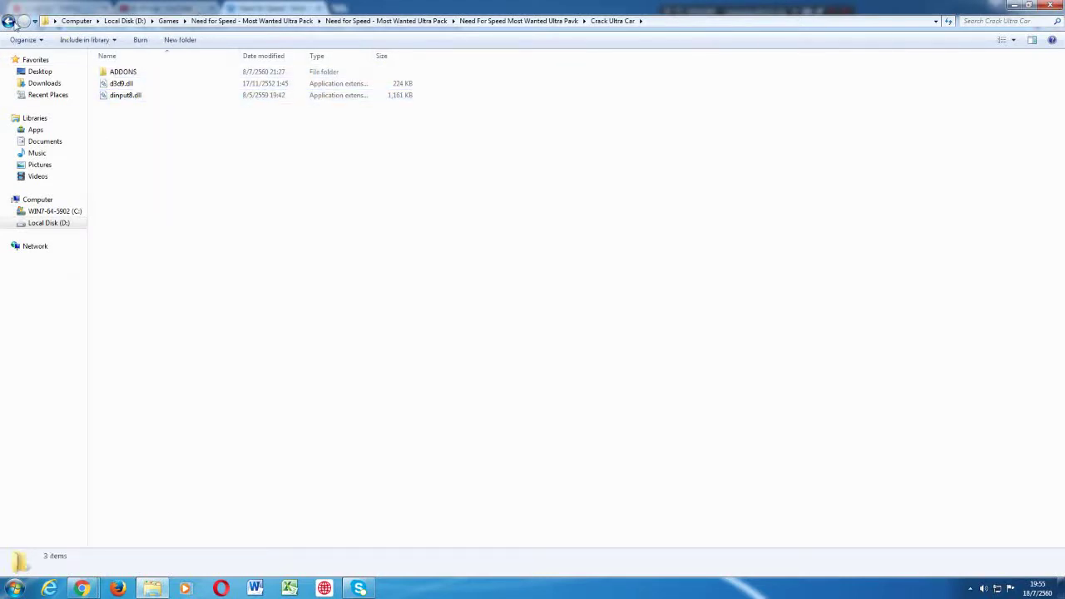
{"action": "left_click", "coordinate": [8, 20]}
{"action": "left_click", "coordinate": [151, 95]}
{"action": "double_click", "coordinate": [151, 94]}
{"action": "left_click", "coordinate": [8, 20]}
Examine the folders in Crack Ultra Car under ADDONS and CARS_REPLACE, and return to the Crack Ultra Car folder
{"action": "left_click", "coordinate": [163, 121]}
{"action": "double_click", "coordinate": [164, 121]}
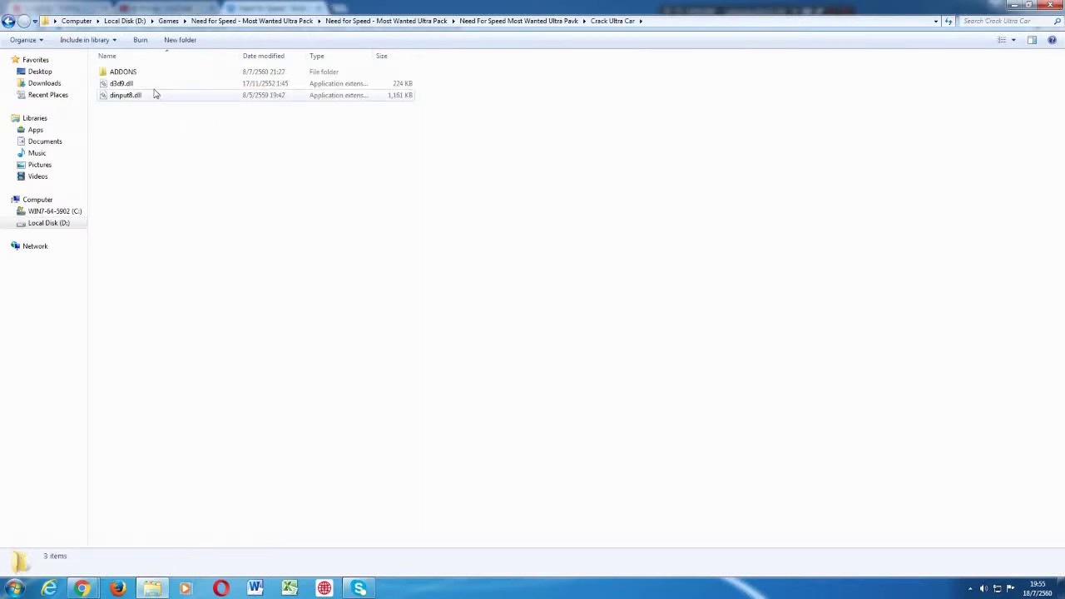
{"action": "double_click", "coordinate": [154, 74]}
{"action": "left_click", "coordinate": [154, 75]}
{"action": "double_click", "coordinate": [154, 75]}
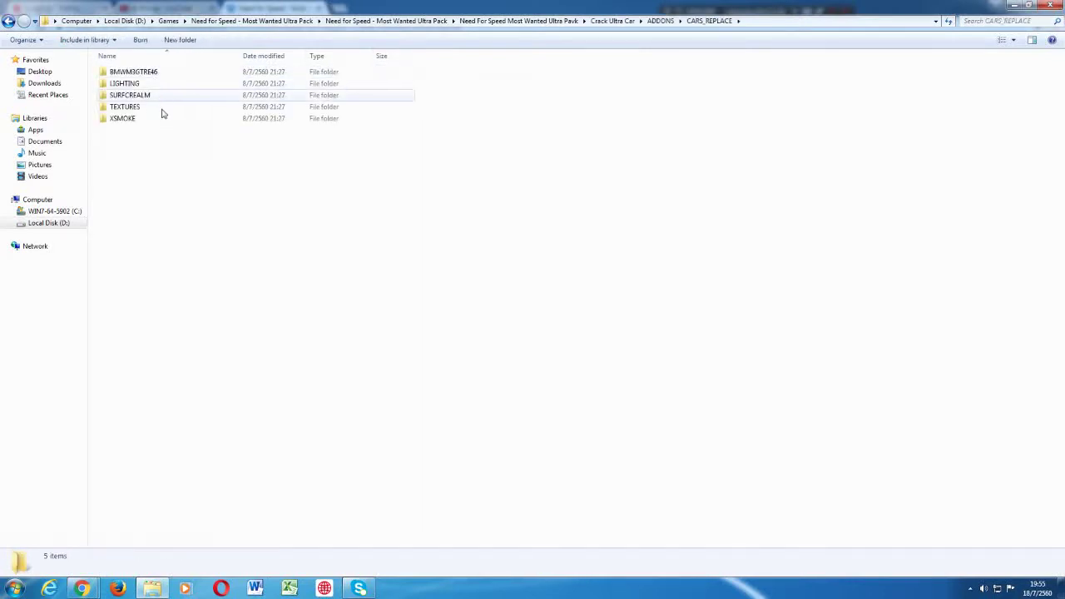
{"action": "mouse_move", "coordinate": [166, 161]}
{"action": "left_mouse_down"}
{"action": "mouse_move", "coordinate": [157, 66]}
{"action": "mouse_move", "coordinate": [169, 164]}
{"action": "left_mouse_up"}
{"action": "left_click", "coordinate": [12, 36]}
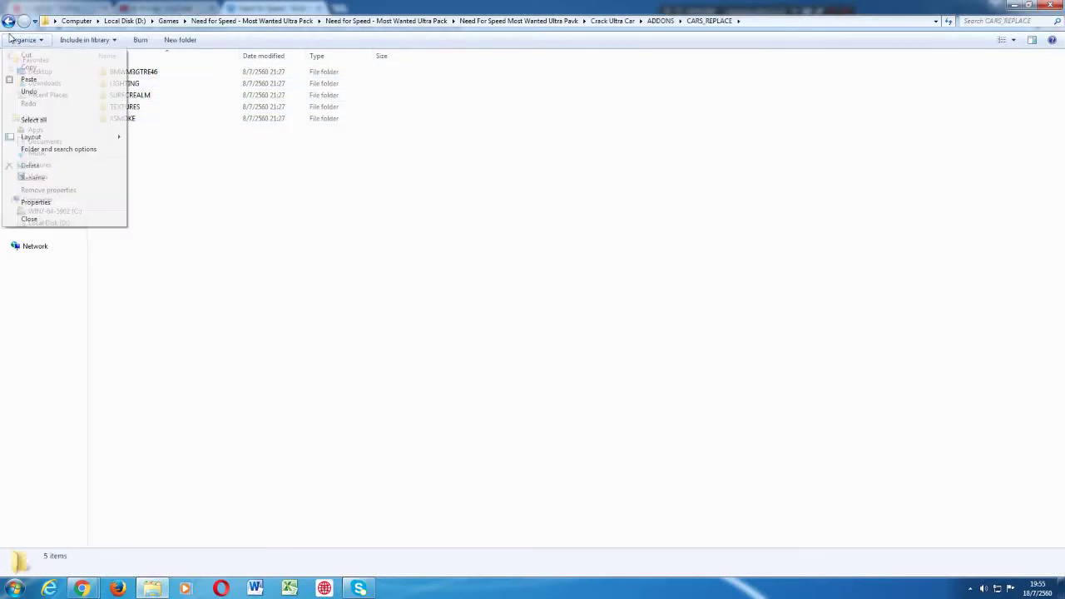
{"action": "left_click", "coordinate": [12, 36]}
{"action": "left_click", "coordinate": [8, 21]}
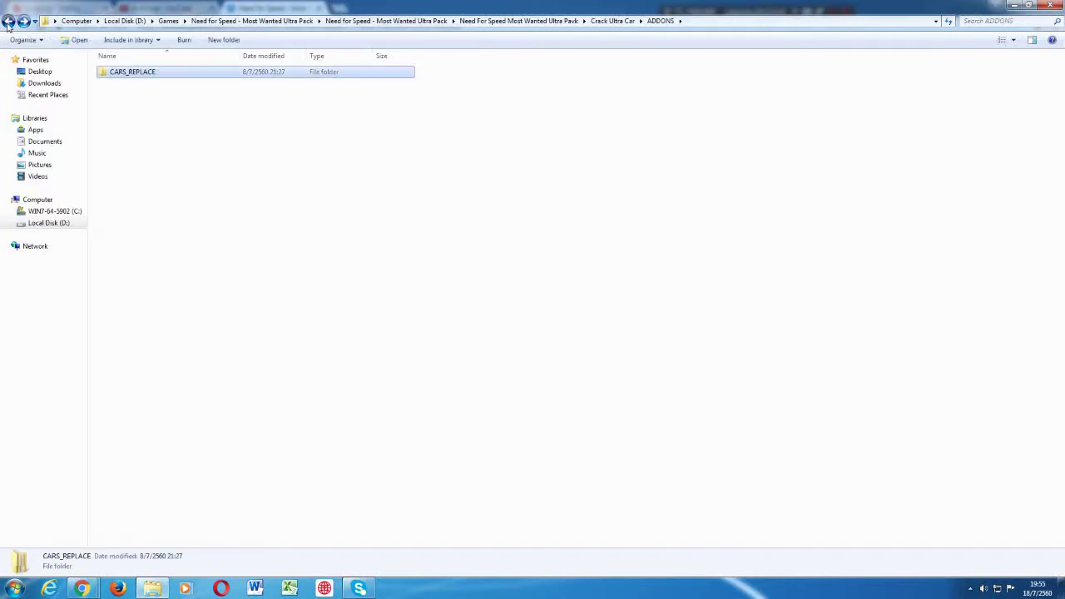
{"action": "left_click", "coordinate": [8, 22]}
Copy the ADDONS folder, d3d9.dll and dinput8.dll from Crack Ultra Car and return to the pack folder
{"action": "left_click_drag", "start_coordinate": [177, 148], "coordinate": [166, 68]}
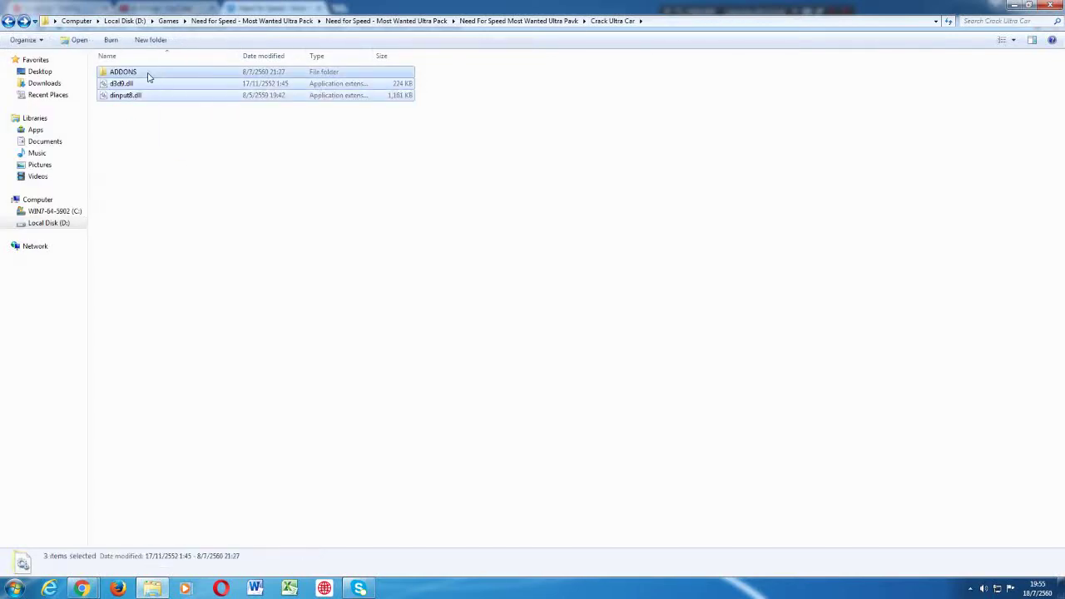
{"action": "right_click", "coordinate": [147, 72]}
{"action": "left_click", "coordinate": [204, 236]}
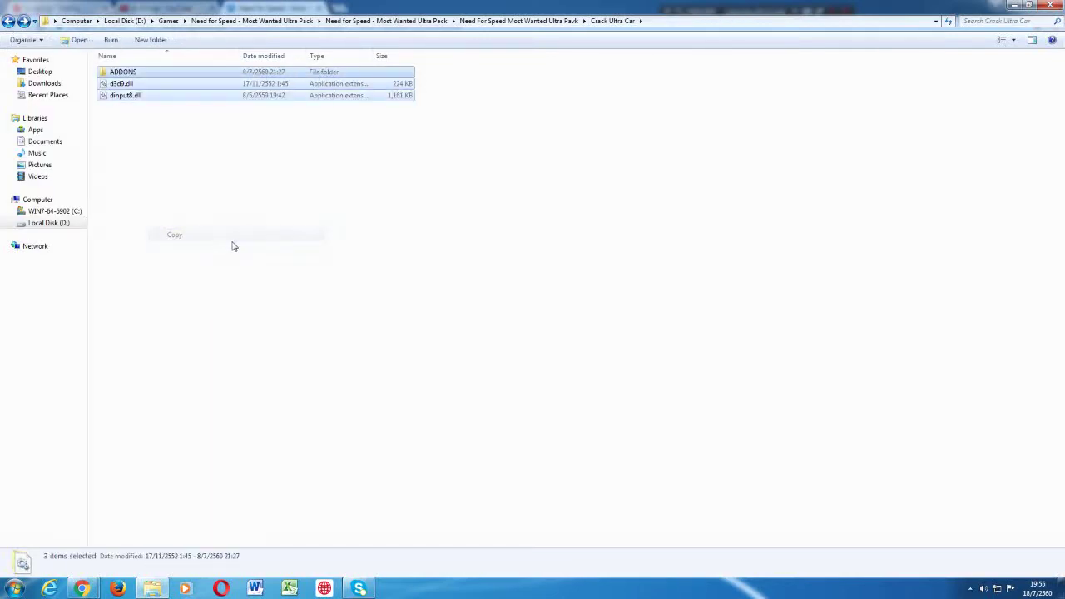
{"action": "left_click", "coordinate": [9, 21]}
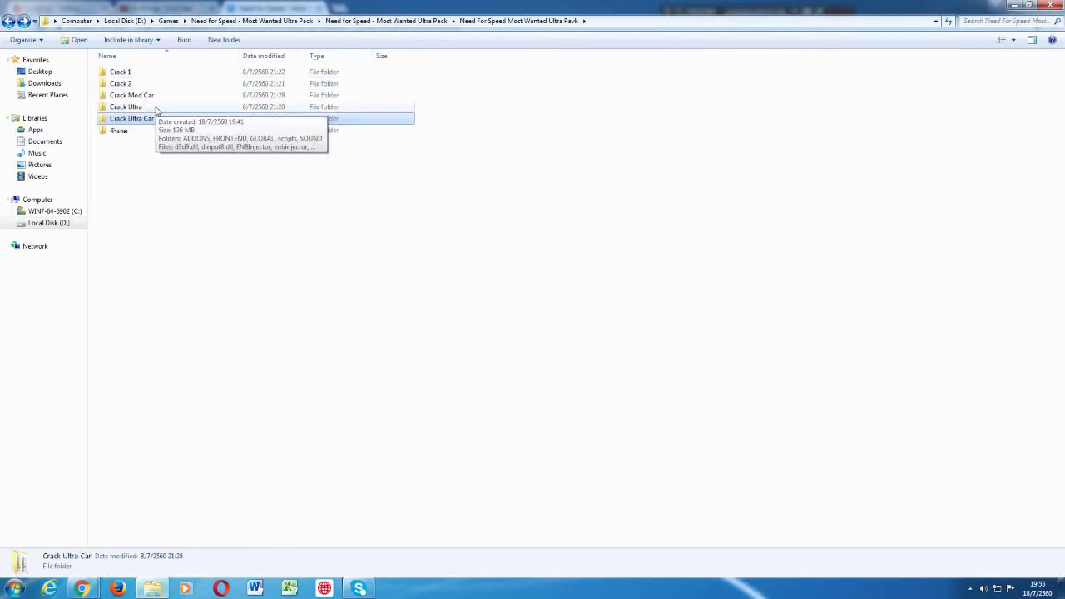
{"action": "left_click", "coordinate": [321, 190]}
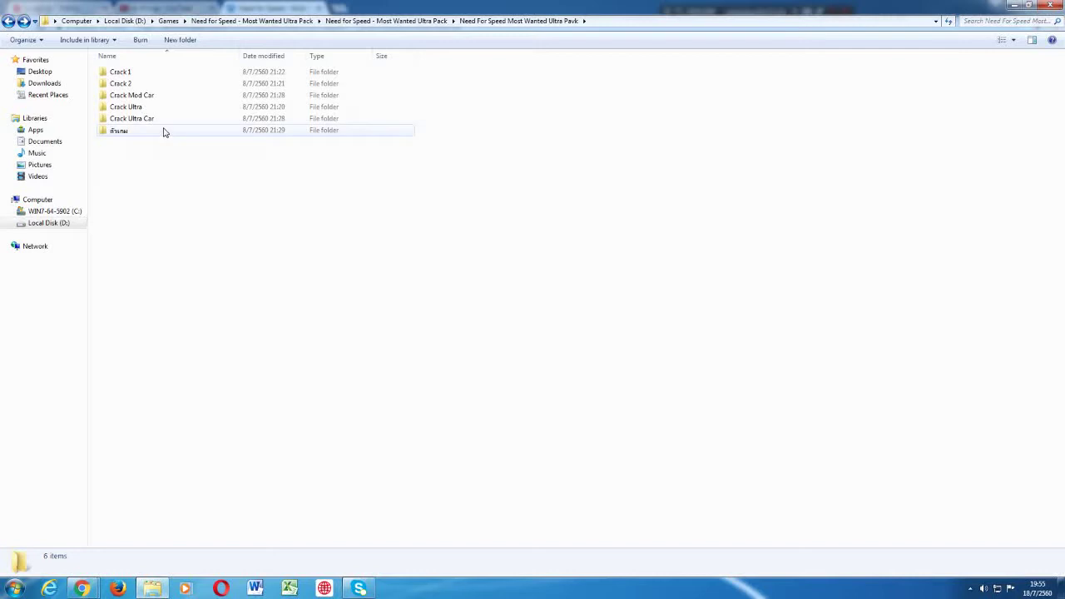
Paste the copied Crack Ultra Car items into the game folder, merging all existing folders and replacing the files with the same names
{"action": "mouse_move", "coordinate": [164, 132]}
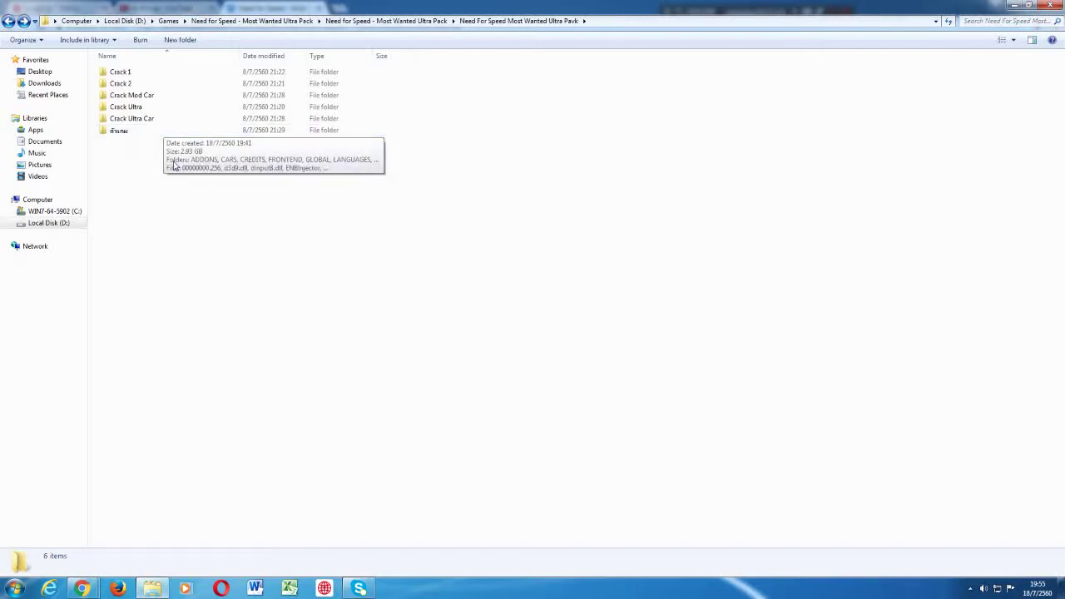
{"action": "double_click", "coordinate": [196, 131]}
{"action": "right_click", "coordinate": [729, 187]}
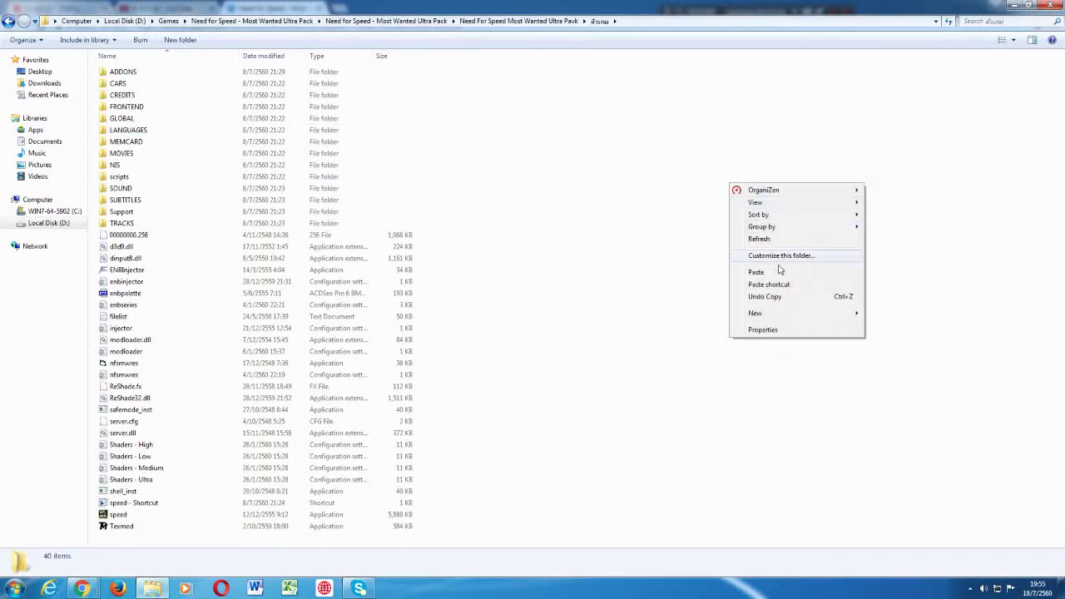
{"action": "left_click", "coordinate": [774, 271]}
{"action": "left_click", "coordinate": [524, 397]}
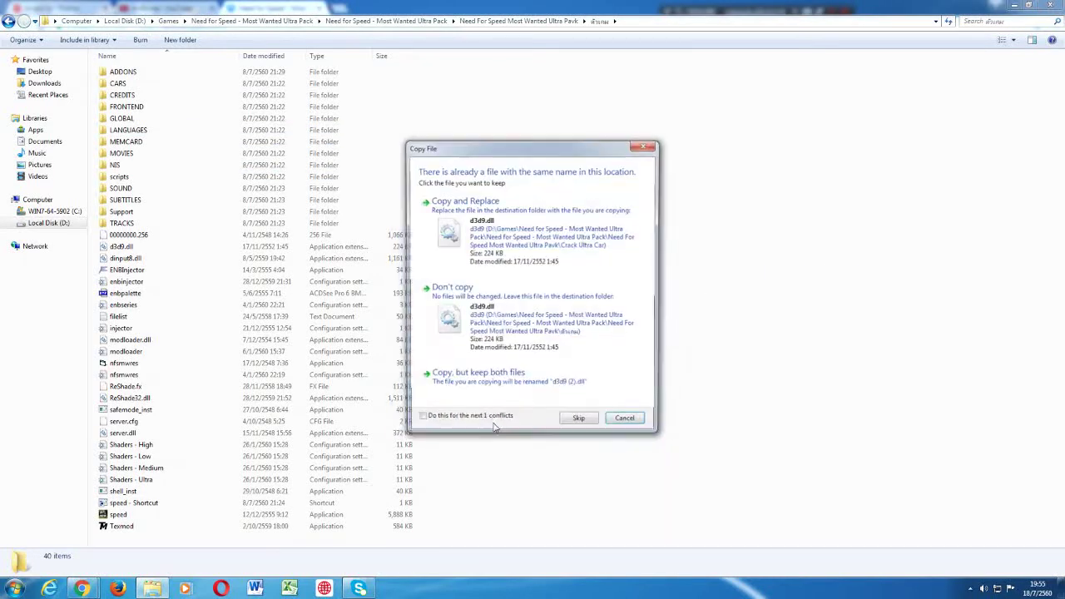
{"action": "left_click", "coordinate": [479, 222]}
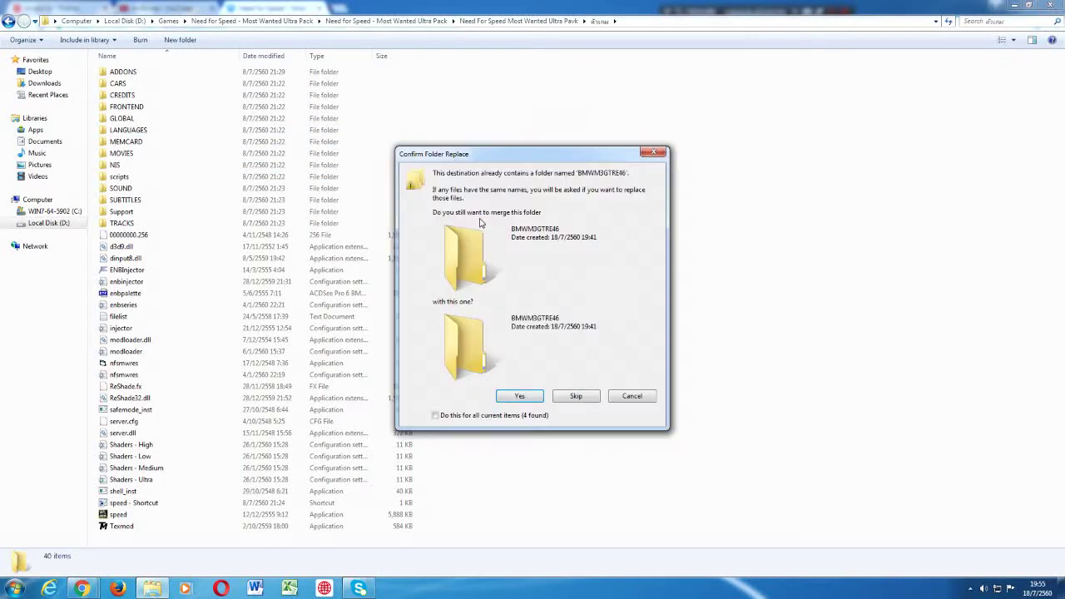
{"action": "left_click", "coordinate": [520, 398]}
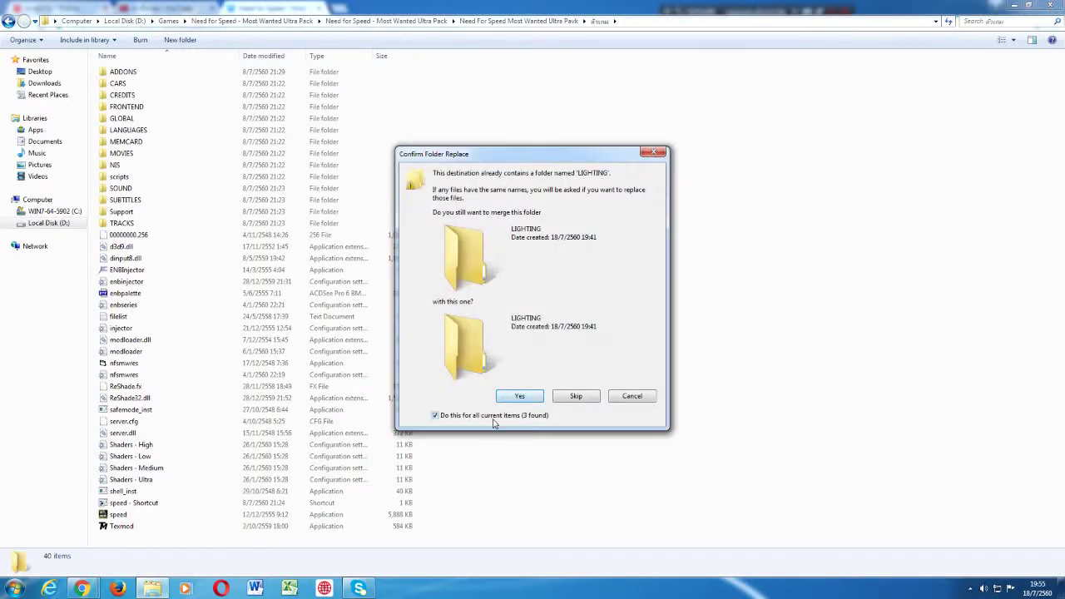
{"action": "left_click", "coordinate": [506, 397]}
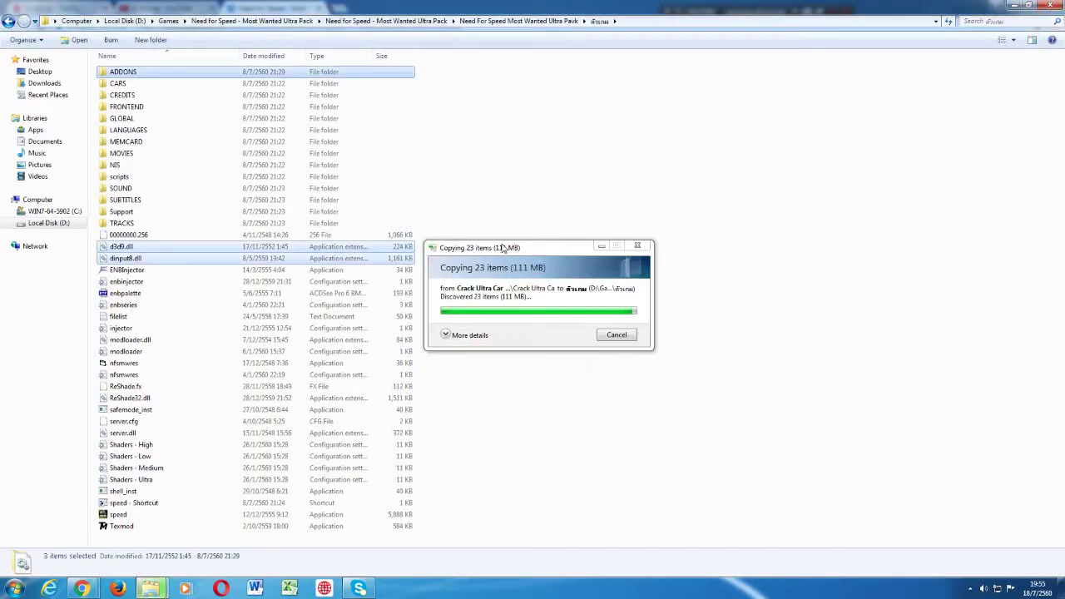
{"action": "left_click", "coordinate": [553, 257]}
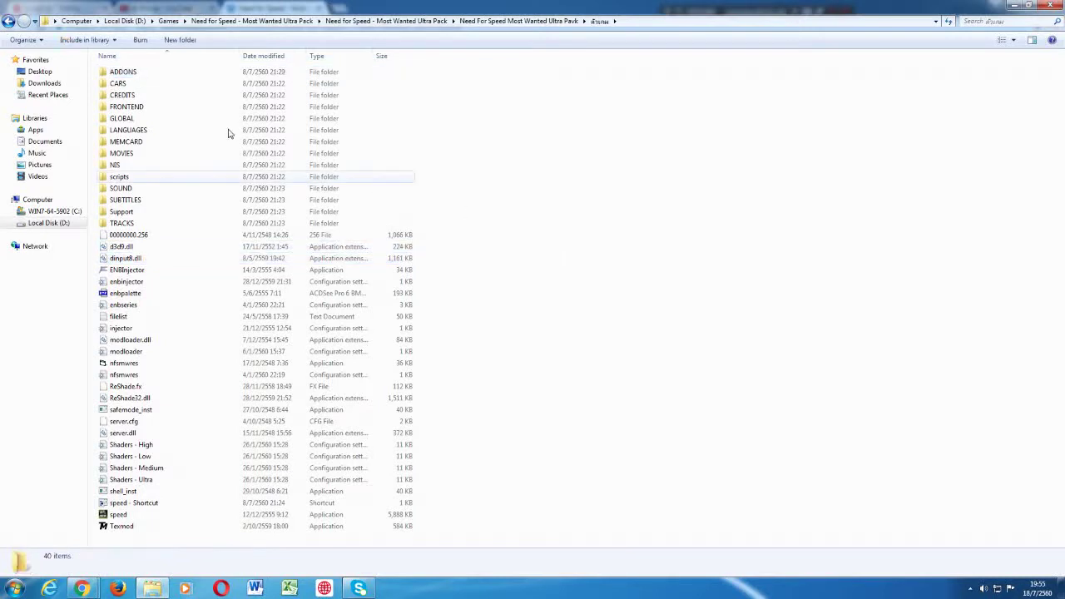
Look inside the Crack Mod Car folder and go back up to the outermost Need for Speed - Most Wanted Ultra Pack folder
{"action": "left_click", "coordinate": [8, 20]}
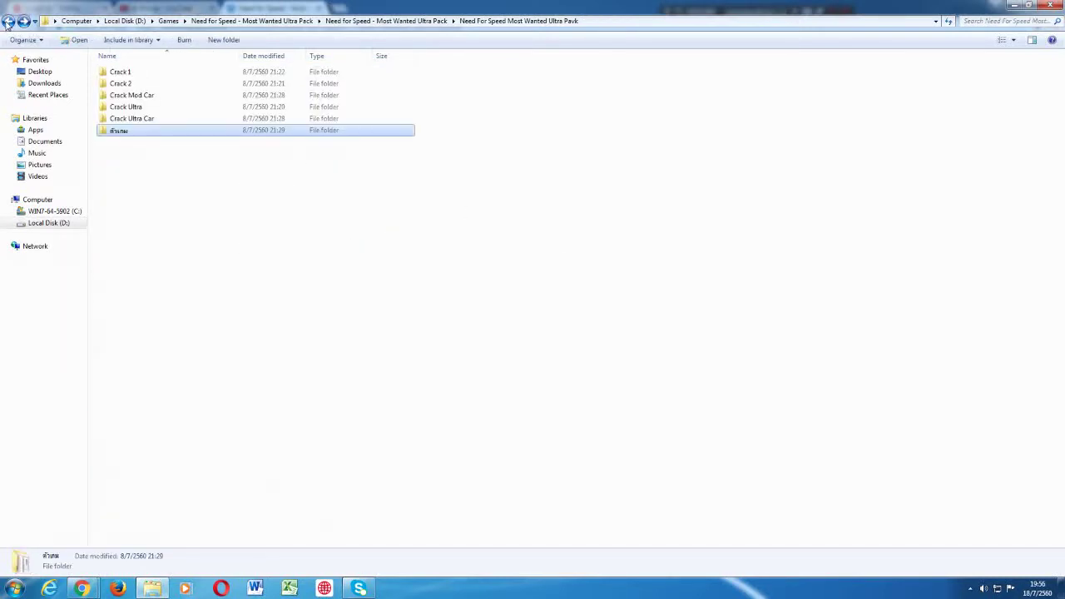
{"action": "double_click", "coordinate": [228, 97]}
{"action": "left_click_drag", "start_coordinate": [232, 136], "coordinate": [136, 131]}
{"action": "left_click", "coordinate": [8, 21]}
{"action": "left_click", "coordinate": [8, 21]}
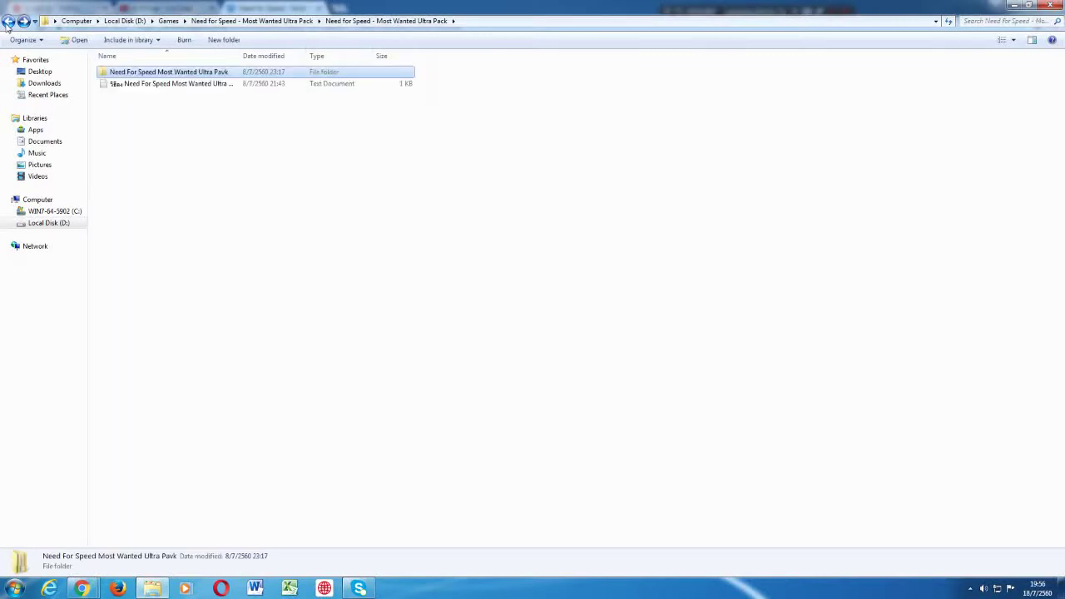
{"action": "left_click", "coordinate": [7, 23]}
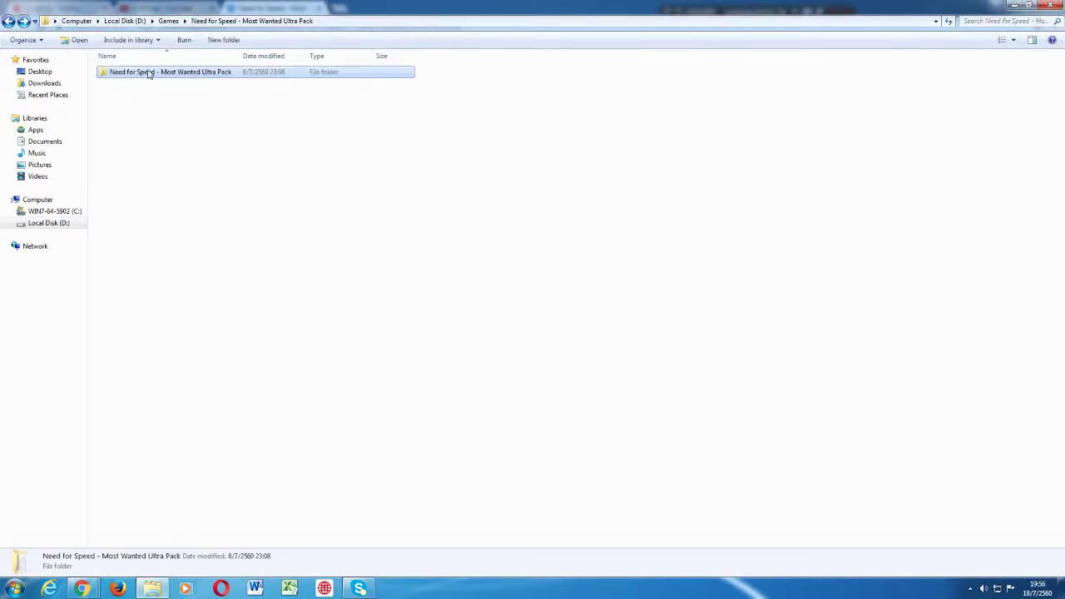
{"action": "left_click", "coordinate": [345, 267]}
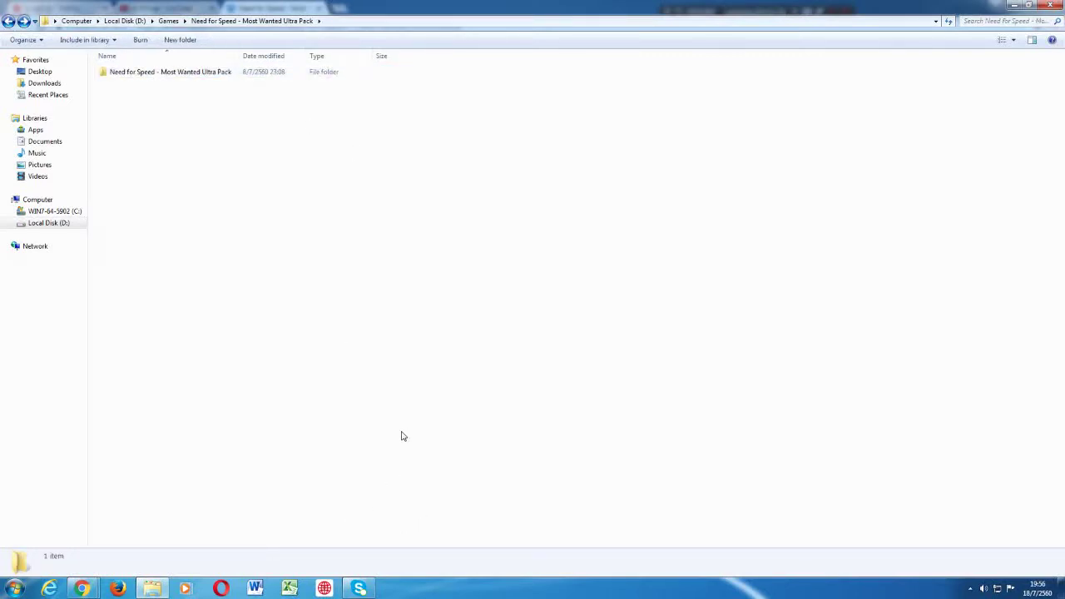
{"action": "left_click", "coordinate": [14, 588]}
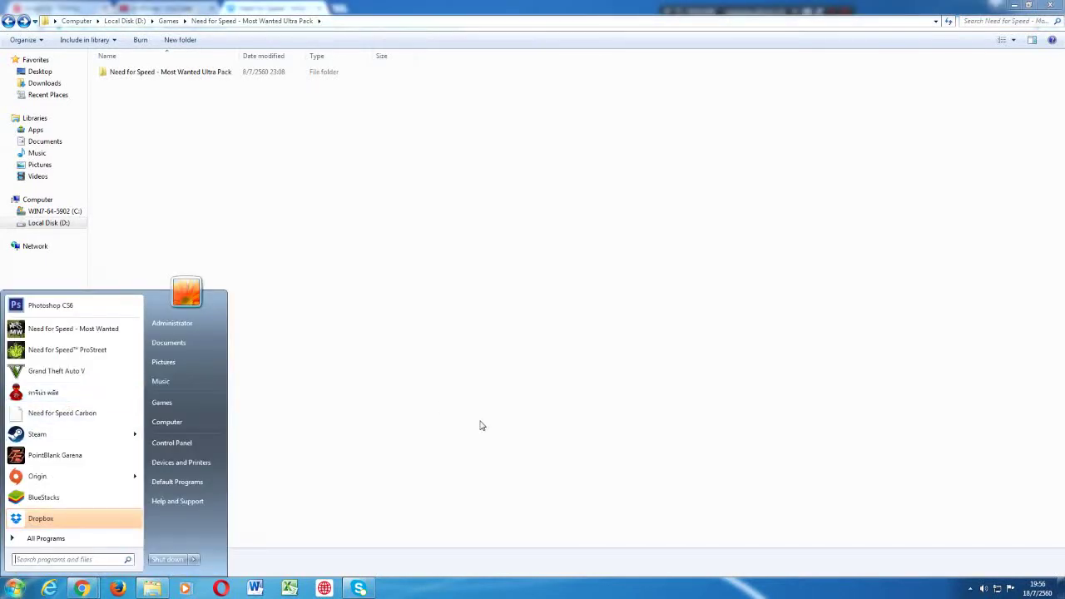
{"action": "left_click", "coordinate": [482, 435]}
{"action": "left_click", "coordinate": [970, 589]}
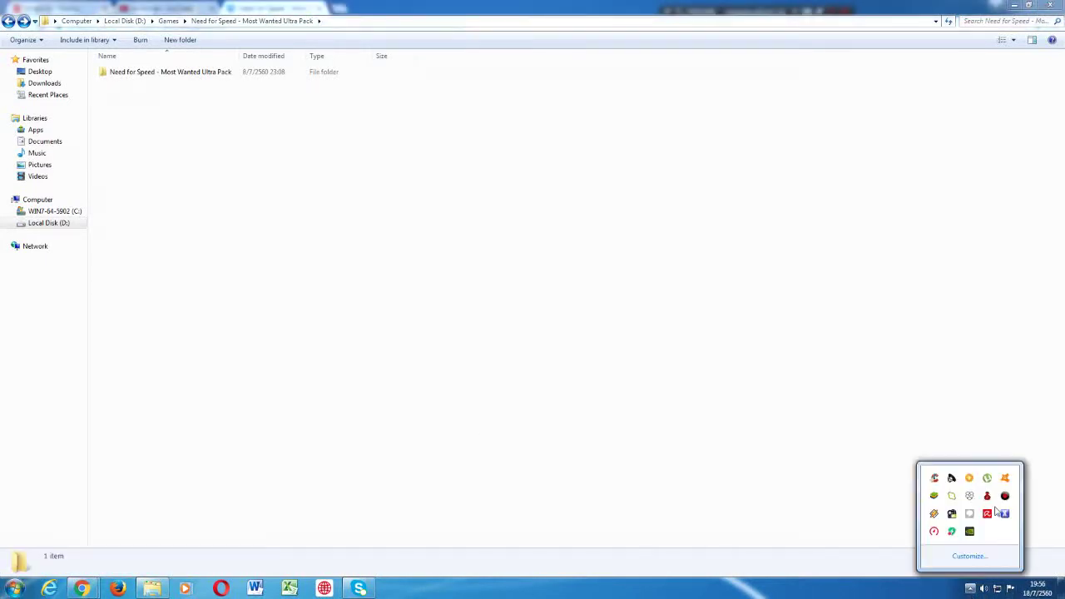
{"action": "left_click", "coordinate": [1005, 497]}
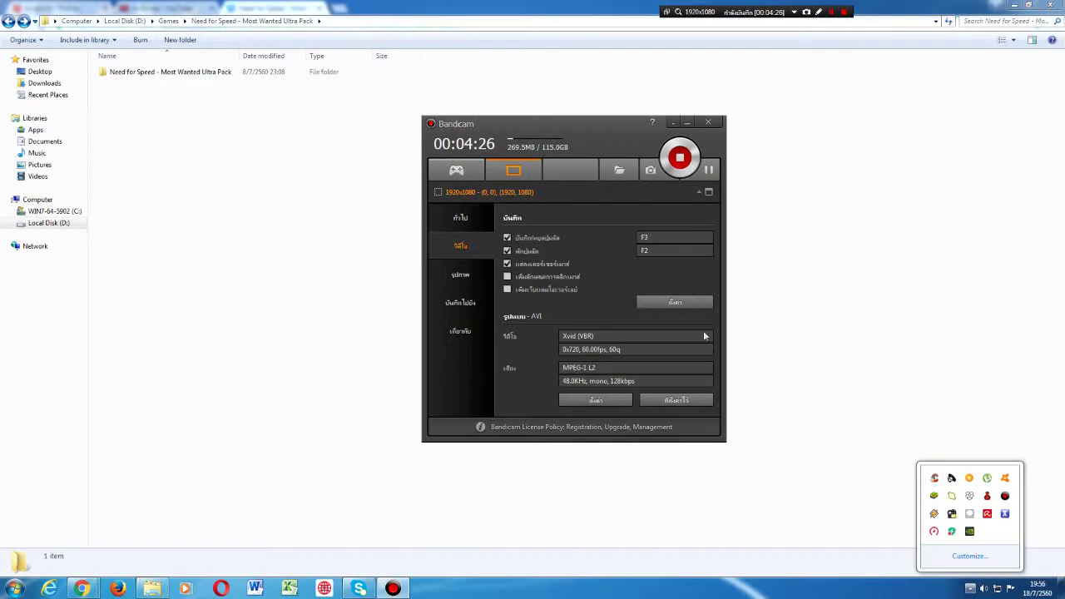
{"action": "left_click", "coordinate": [932, 229]}
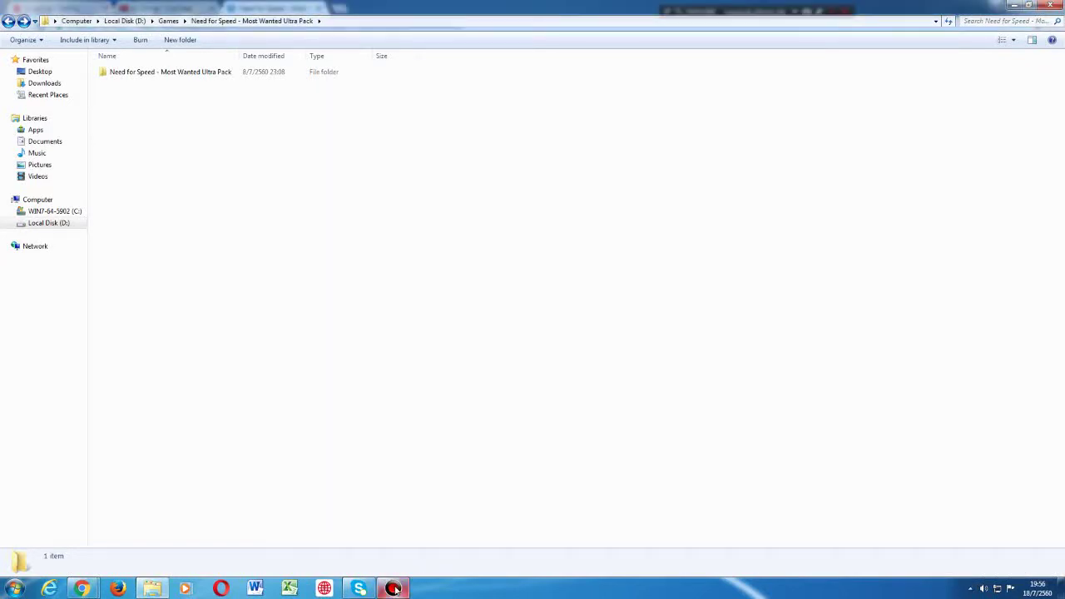
{"action": "mouse_move", "coordinate": [393, 588]}
{"action": "left_click", "coordinate": [415, 547]}
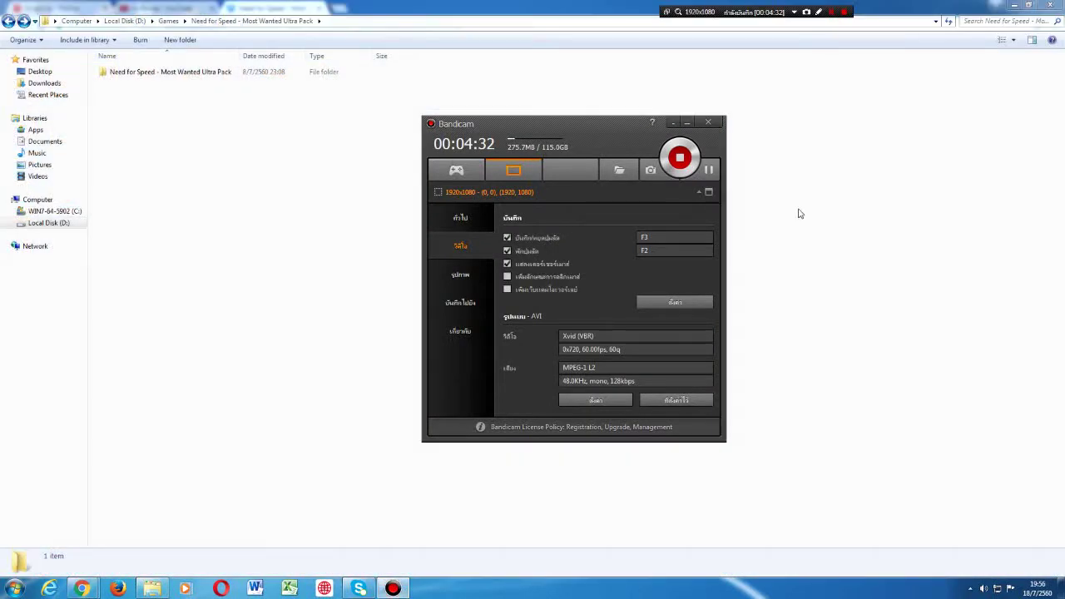
{"action": "left_click_drag", "start_coordinate": [580, 135], "coordinate": [743, 543]}
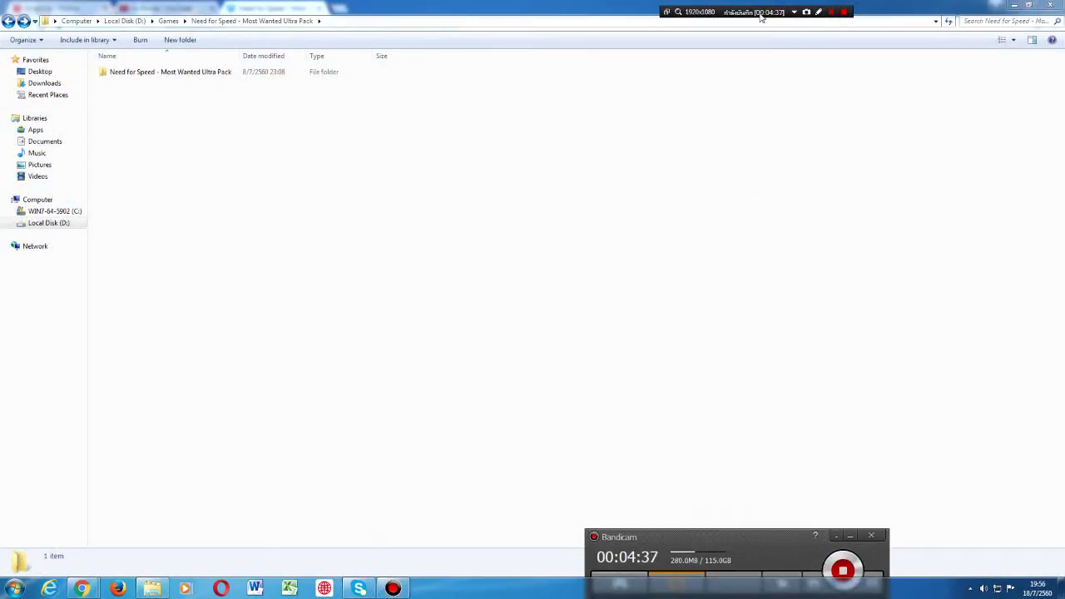
{"action": "left_click_drag", "start_coordinate": [772, 13], "coordinate": [797, 111]}
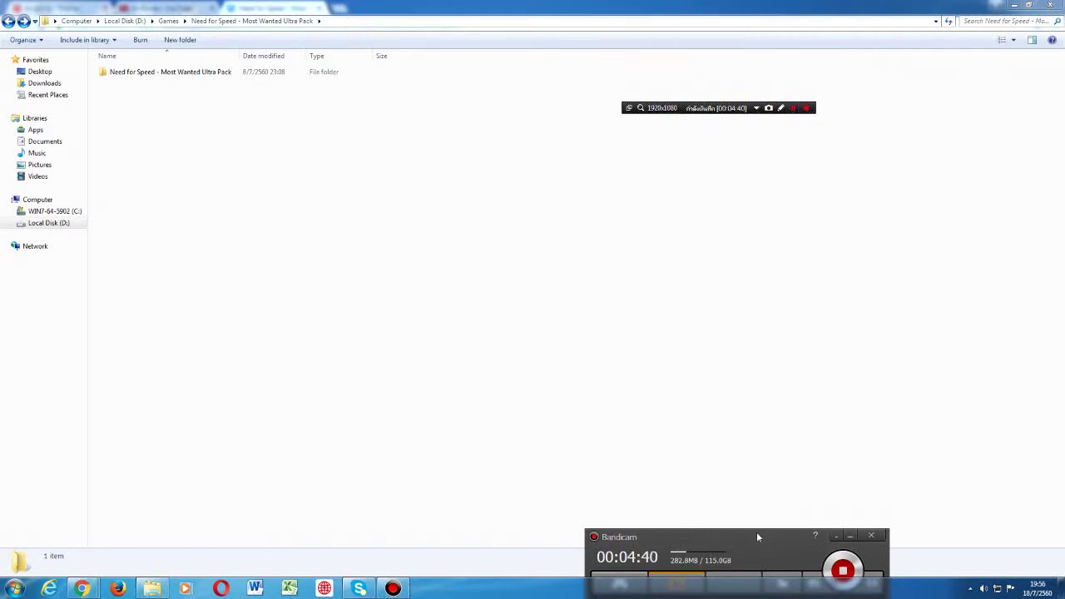
{"action": "left_click_drag", "start_coordinate": [757, 537], "coordinate": [675, 485]}
{"action": "left_click", "coordinate": [779, 486]}
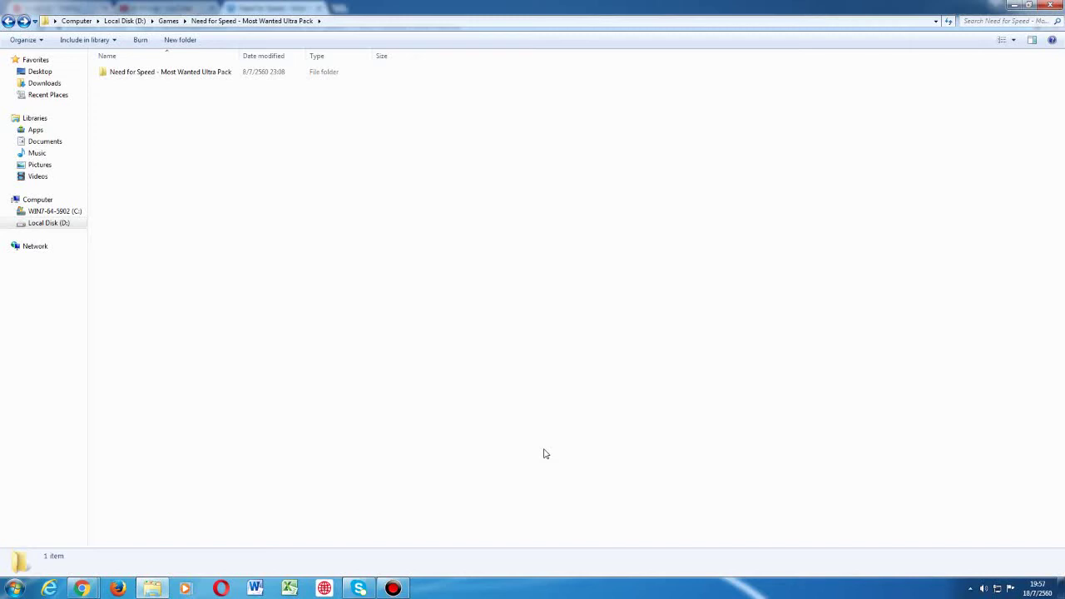
Go back to the Games folder on Local Disk (D:)
{"action": "left_click", "coordinate": [13, 21]}
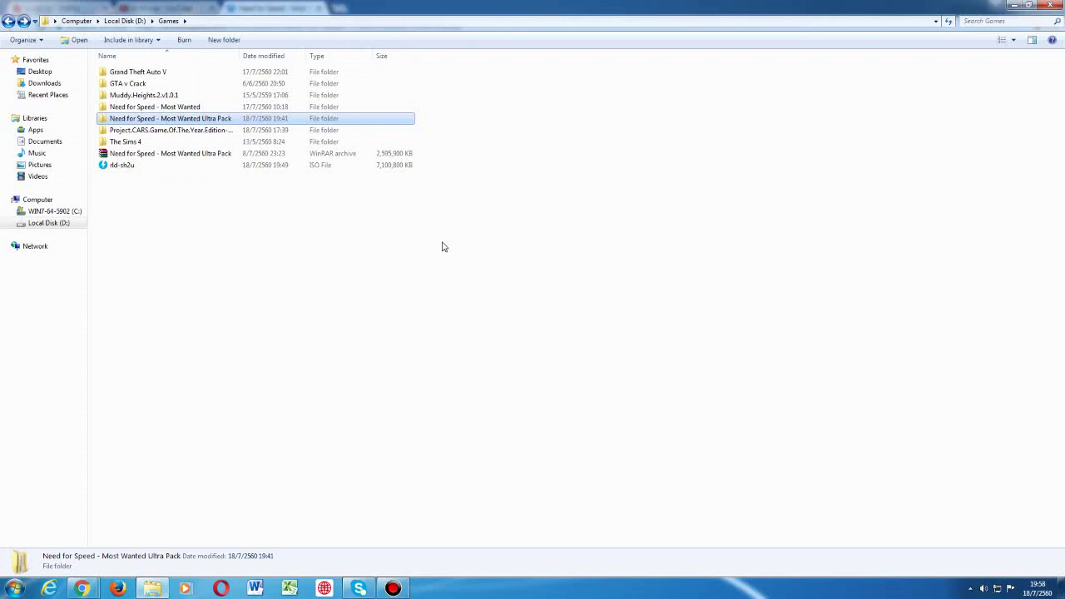
{"action": "key", "text": "F4"}
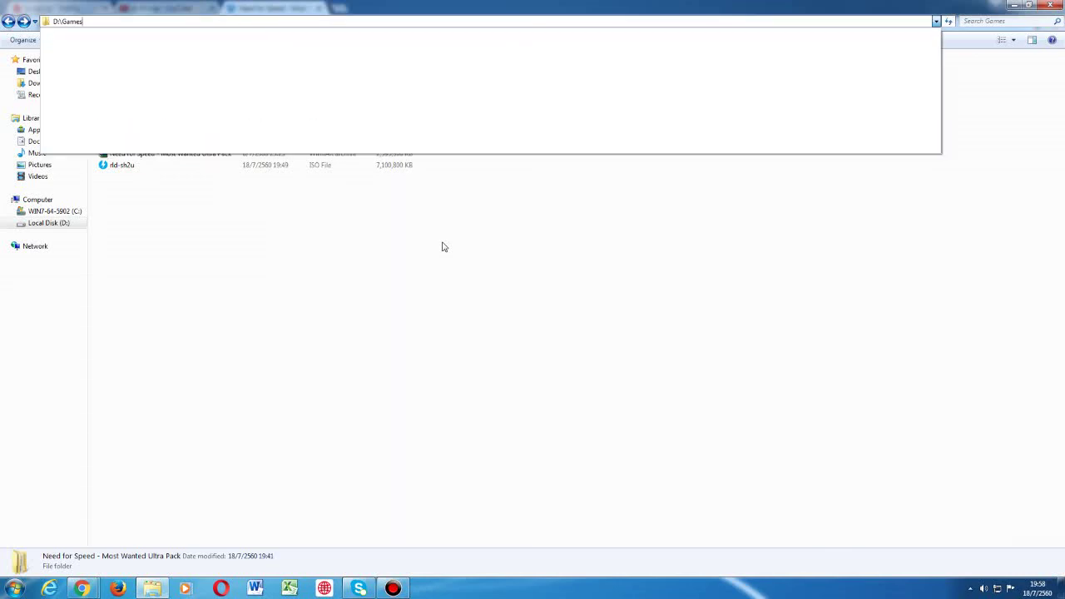